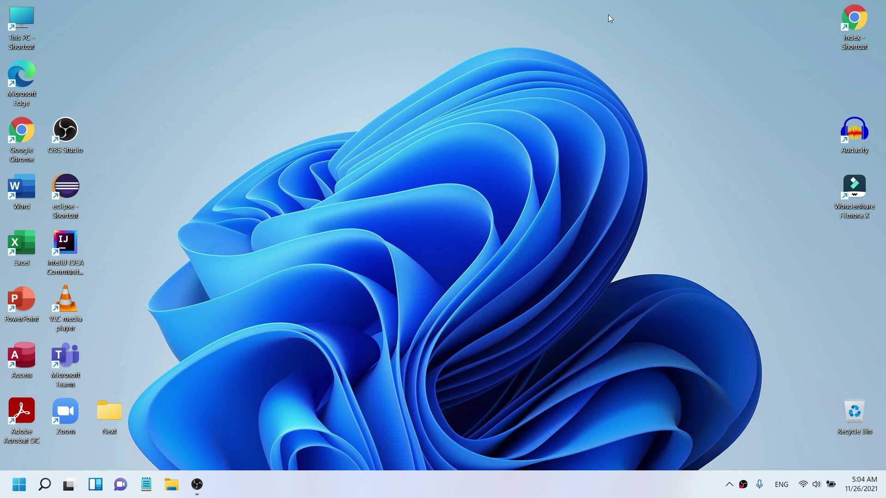
Open Google Chrome with the second profile, the one without a photo, and search Google for netbeans
{"action": "double_click", "coordinate": [12, 141]}
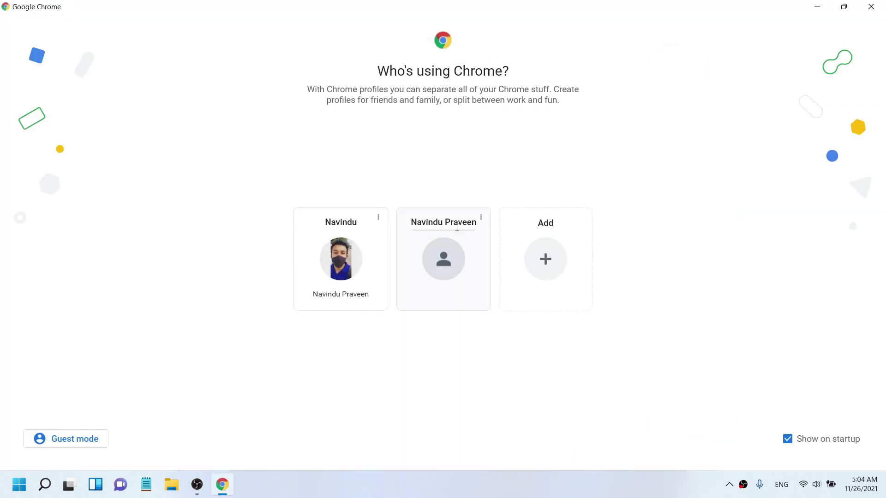
{"action": "left_click", "coordinate": [435, 259]}
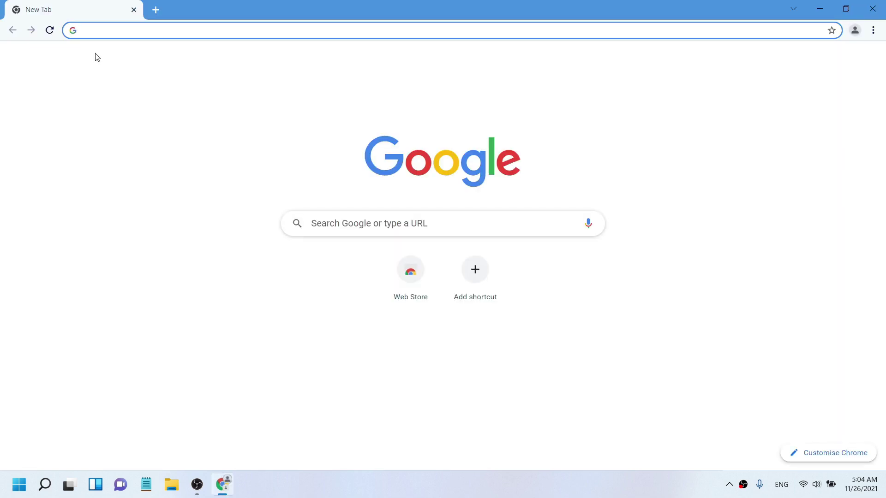
{"action": "type", "text": "neat"}
{"action": "key", "text": "BackSpace"}
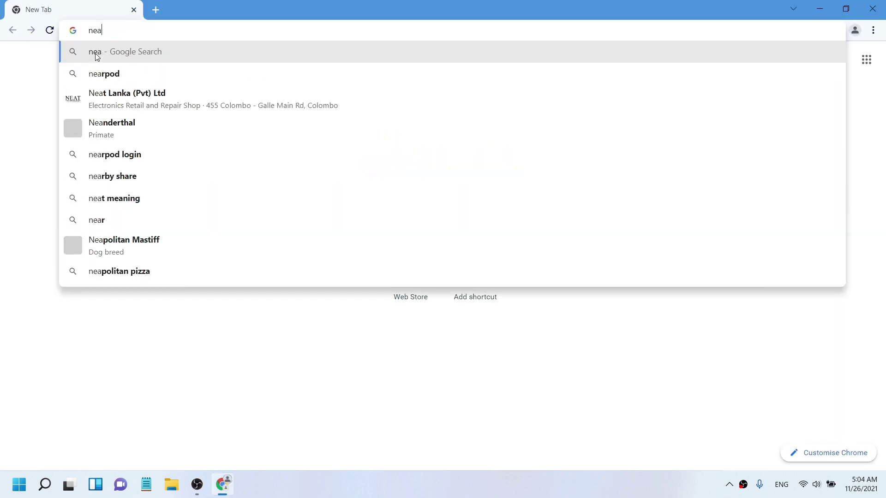
{"action": "type", "text": "tbea"}
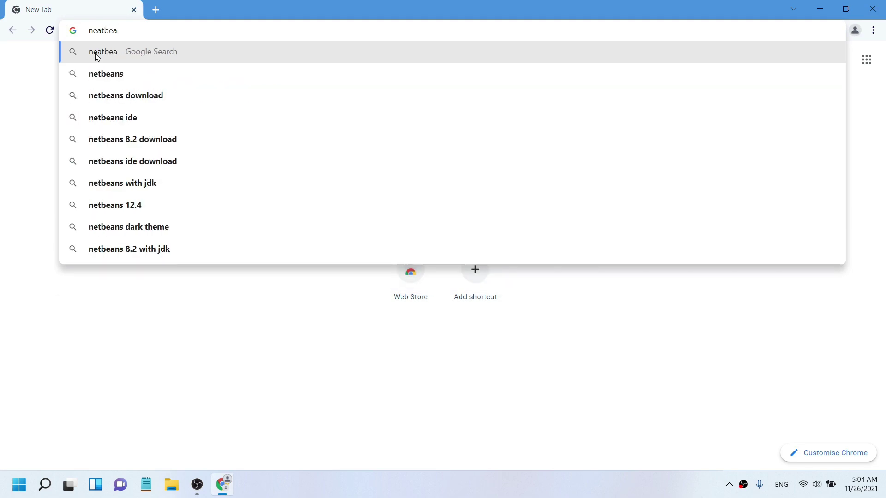
{"action": "key", "text": "Down"}
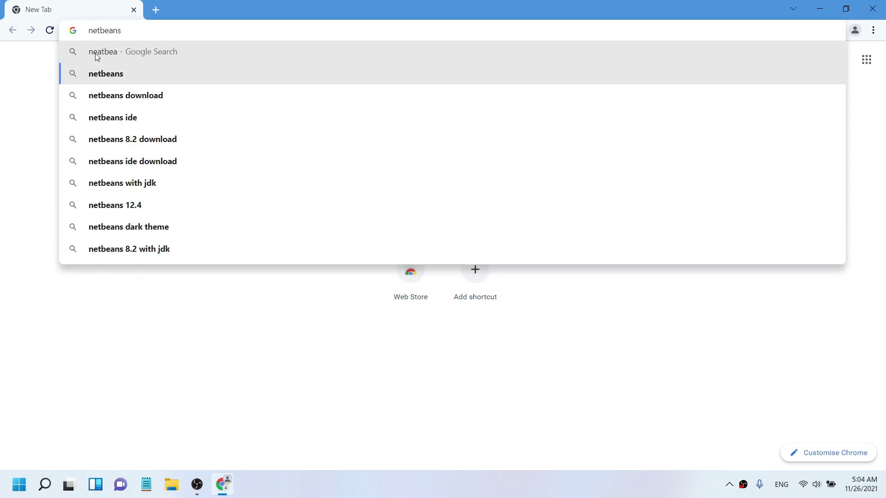
{"action": "key", "text": "Return"}
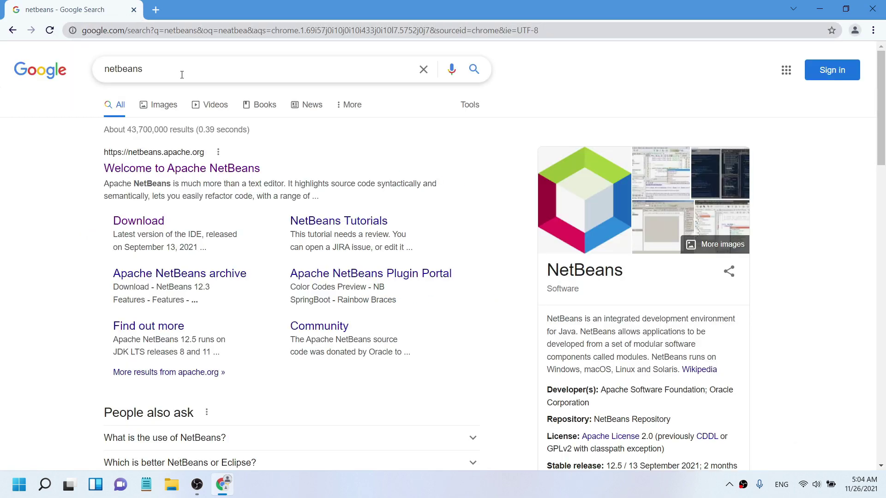
Open the Apache NetBeans website from the search results and go to its releases page, finding the 12.5 download
{"action": "left_click", "coordinate": [197, 179]}
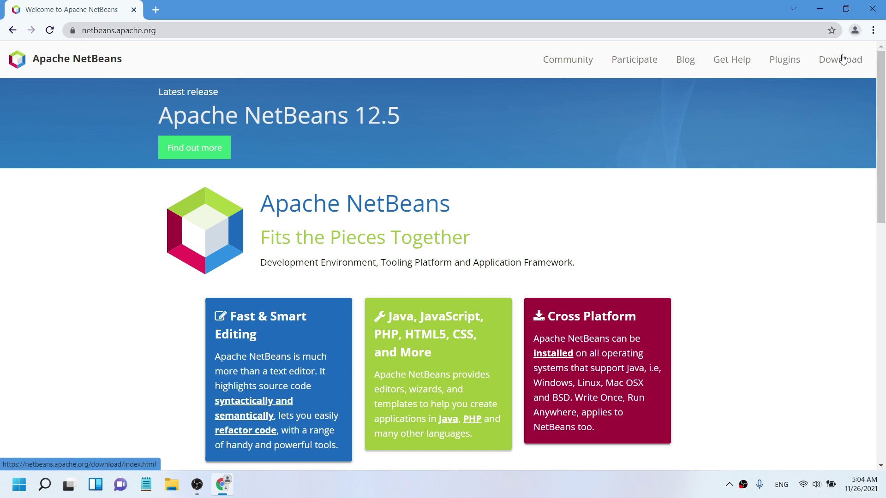
{"action": "left_click", "coordinate": [841, 59]}
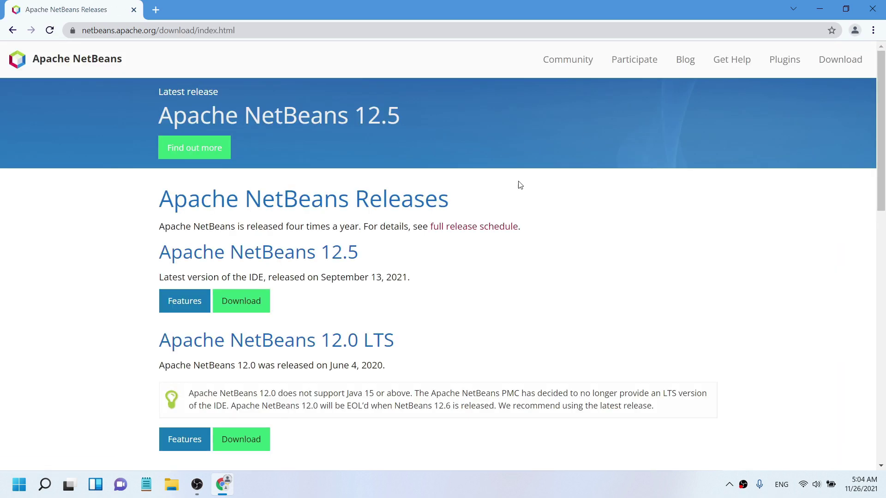
{"action": "scroll", "coordinate": [518, 184], "scroll_direction": "down", "scroll_amount": 2}
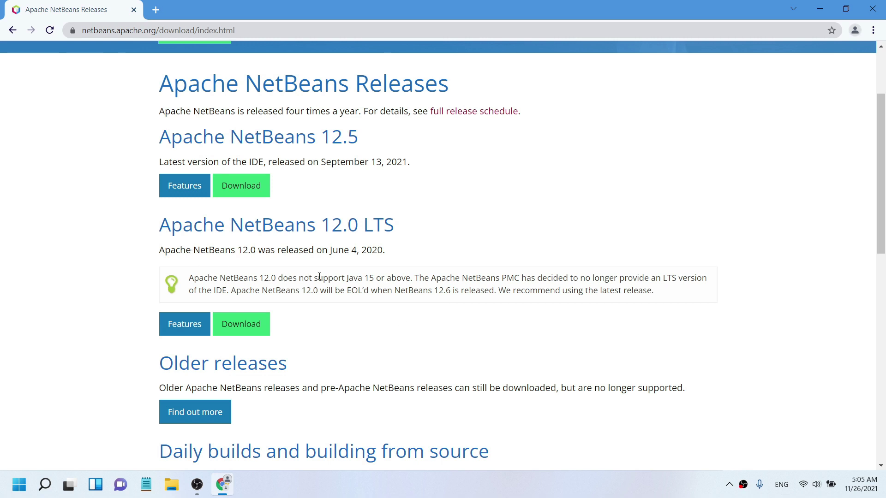
{"action": "scroll", "coordinate": [248, 243], "scroll_direction": "up", "scroll_amount": 1}
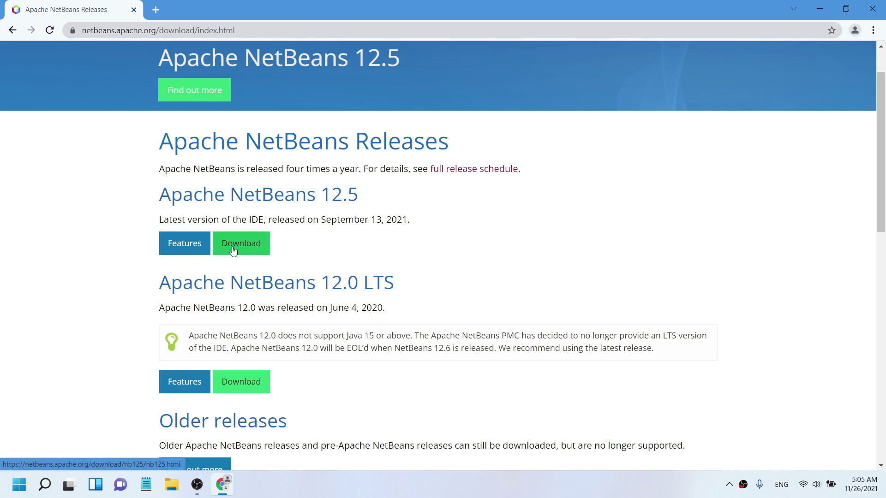
{"action": "left_click", "coordinate": [257, 248]}
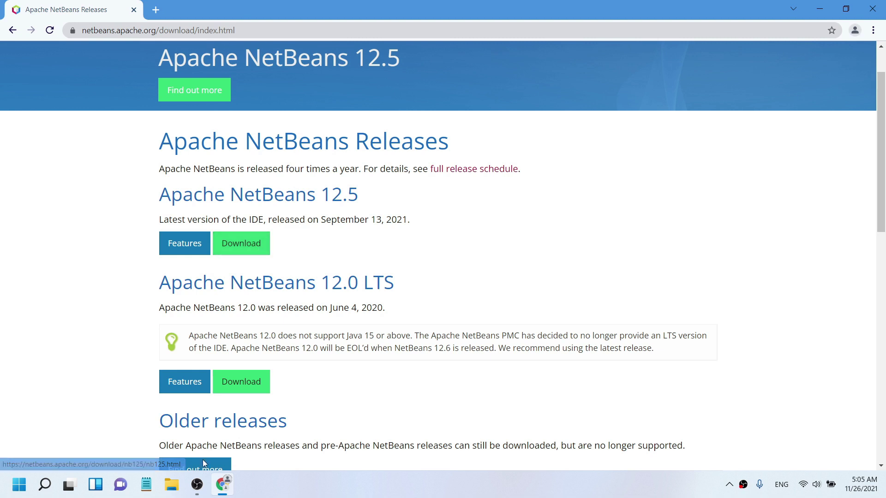
Check the installed Java version by running java -version in Command Prompt, and close the prompt window
{"action": "left_click", "coordinate": [45, 486]}
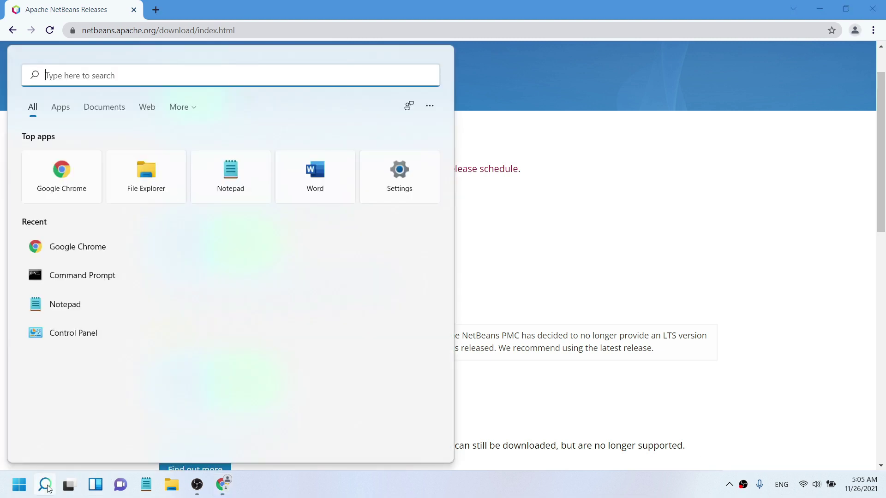
{"action": "type", "text": "cmd"}
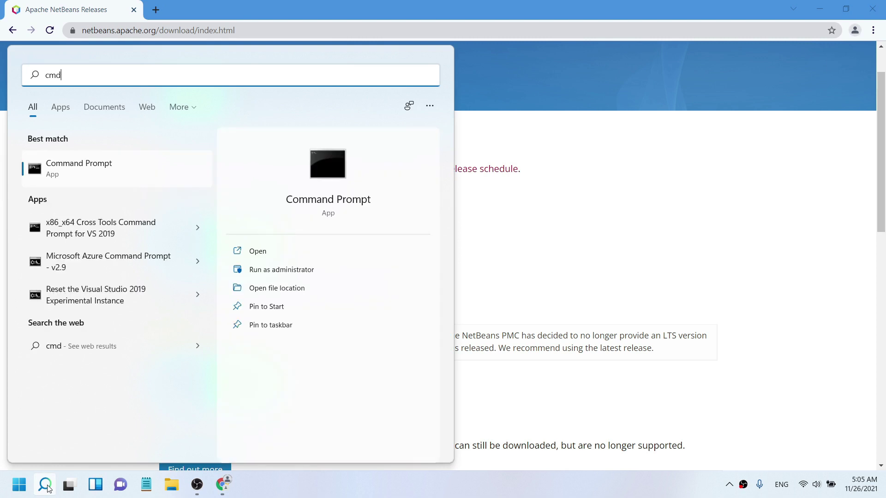
{"action": "key", "text": "Return"}
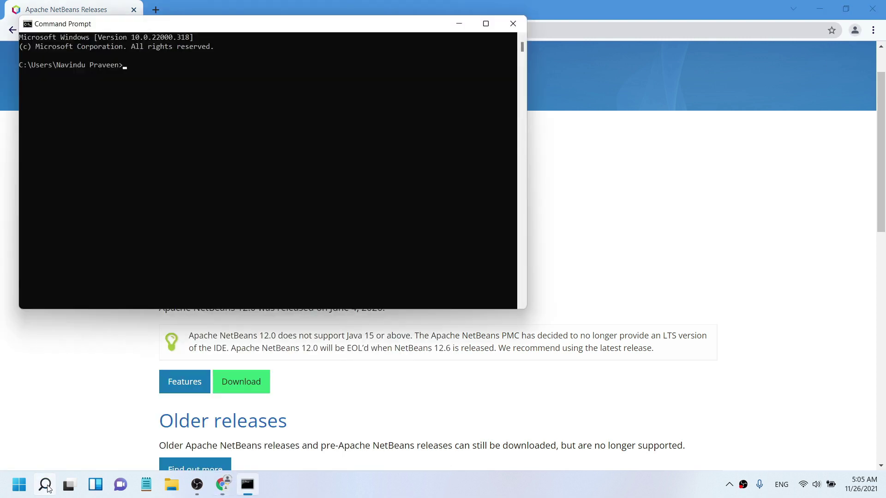
{"action": "type", "text": "java -version"}
{"action": "key", "text": "Return"}
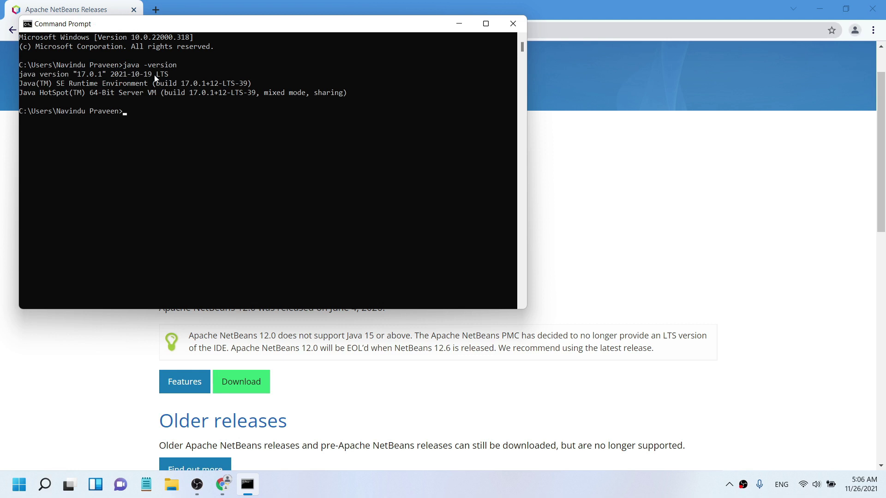
{"action": "left_click", "coordinate": [535, 13]}
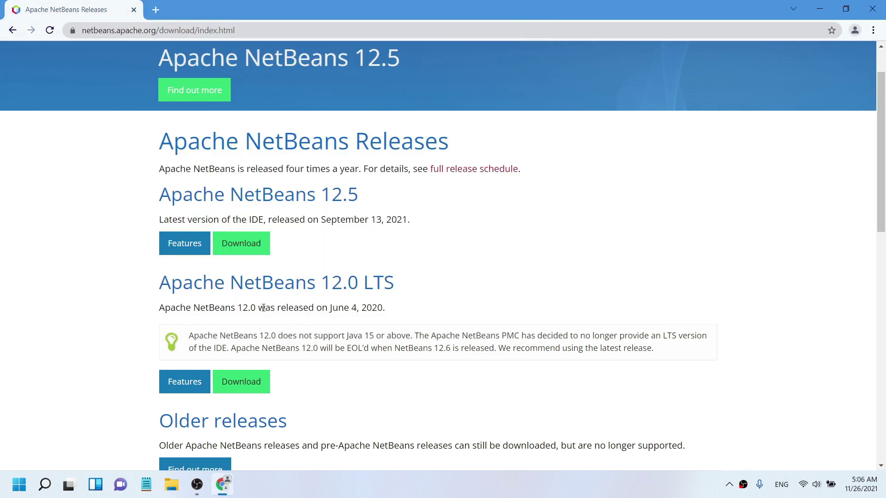
Download the NetBeans 12.5 Windows installer, Apache-NetBeans-12.5-bin-windows-x64.exe, from the suggested Apache site and close the browser
{"action": "left_click", "coordinate": [248, 245]}
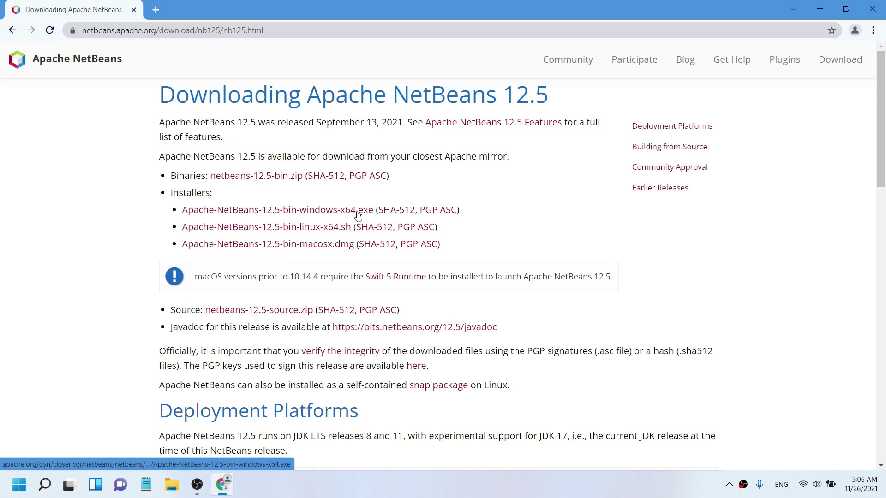
{"action": "left_click", "coordinate": [331, 211]}
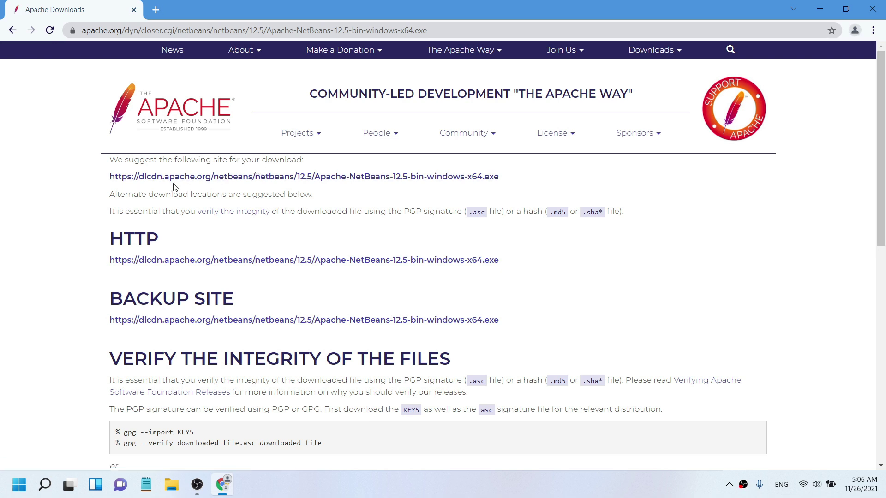
{"action": "left_click", "coordinate": [203, 184]}
{"action": "left_click", "coordinate": [203, 183]}
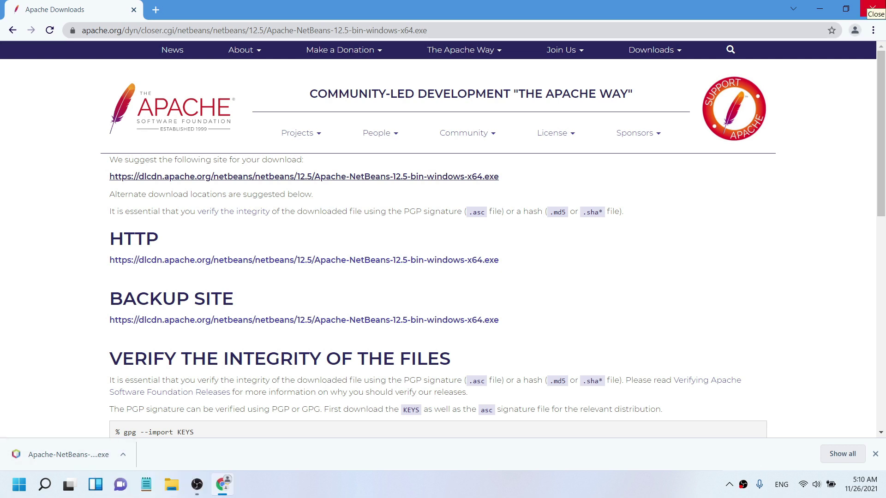
{"action": "left_click", "coordinate": [879, 5]}
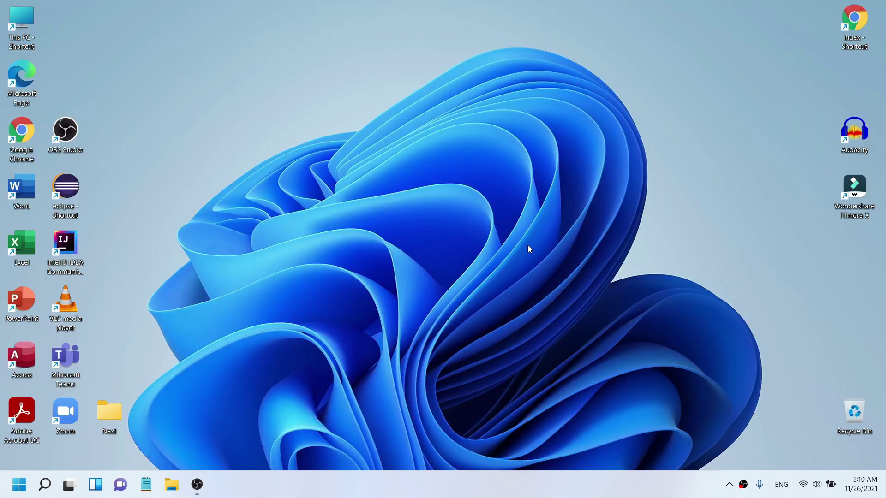
Launch the Apache-NetBeans-12.5-bin-windows-x64 installer from the Downloads folder in File Explorer and minimize the folder window
{"action": "key", "text": "super+e"}
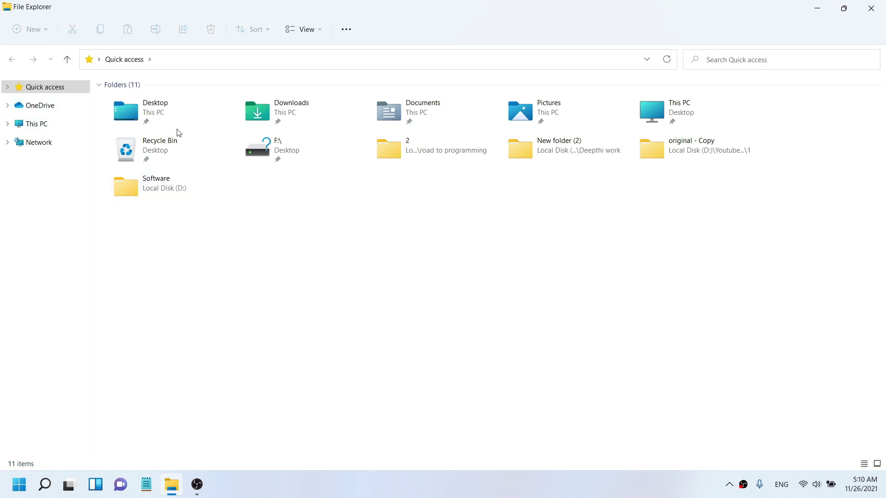
{"action": "left_click", "coordinate": [268, 124]}
{"action": "double_click", "coordinate": [268, 124]}
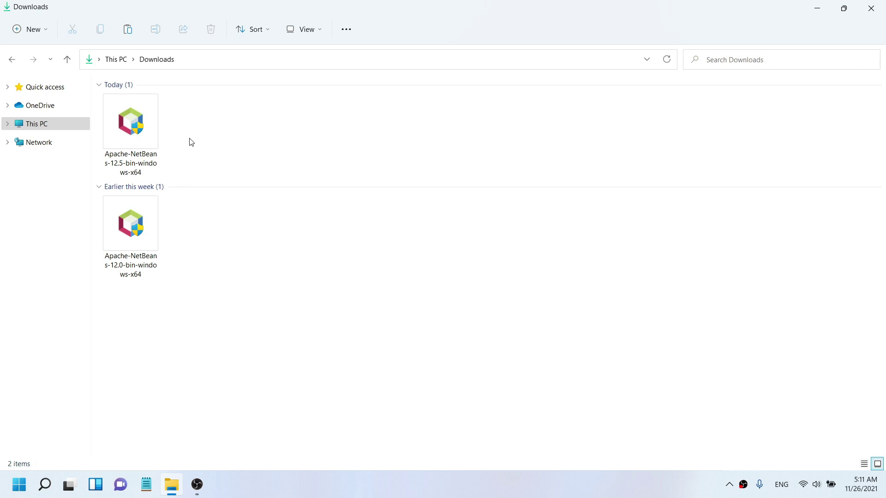
{"action": "double_click", "coordinate": [145, 156]}
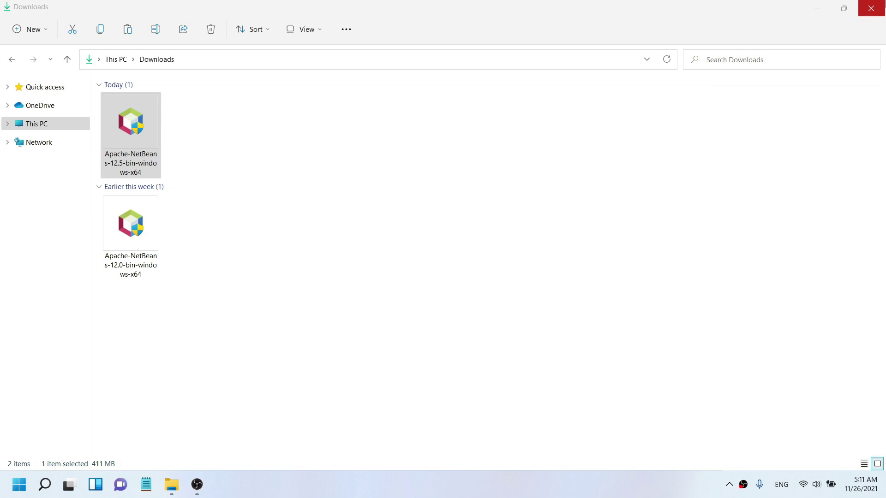
{"action": "left_click", "coordinate": [820, 4]}
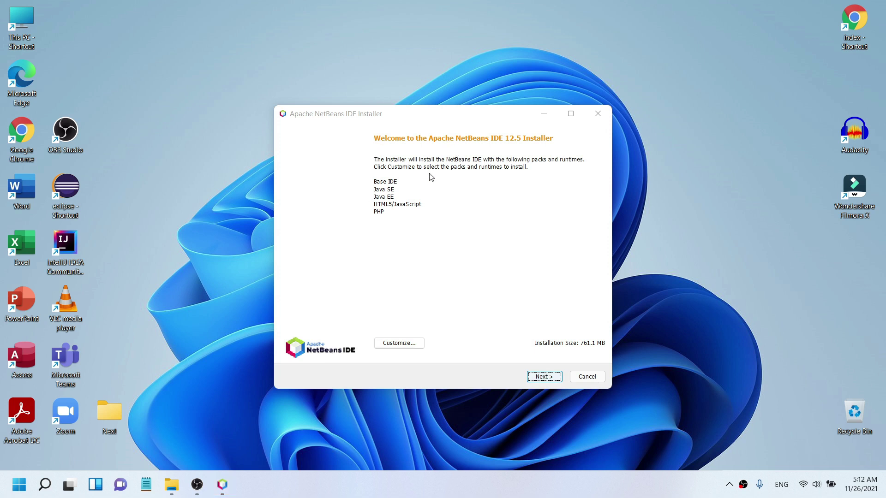
Review the installable packs, keep the default selection, and accept the license agreement terms
{"action": "left_click", "coordinate": [403, 345]}
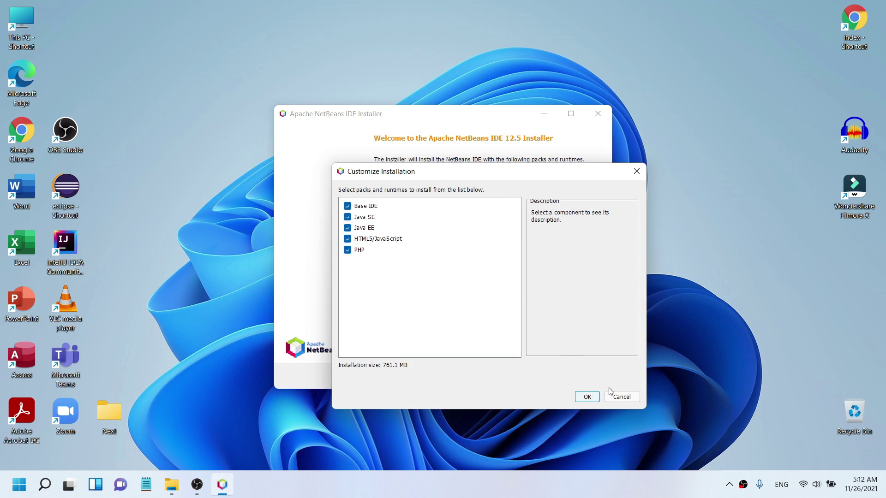
{"action": "left_click", "coordinate": [619, 397]}
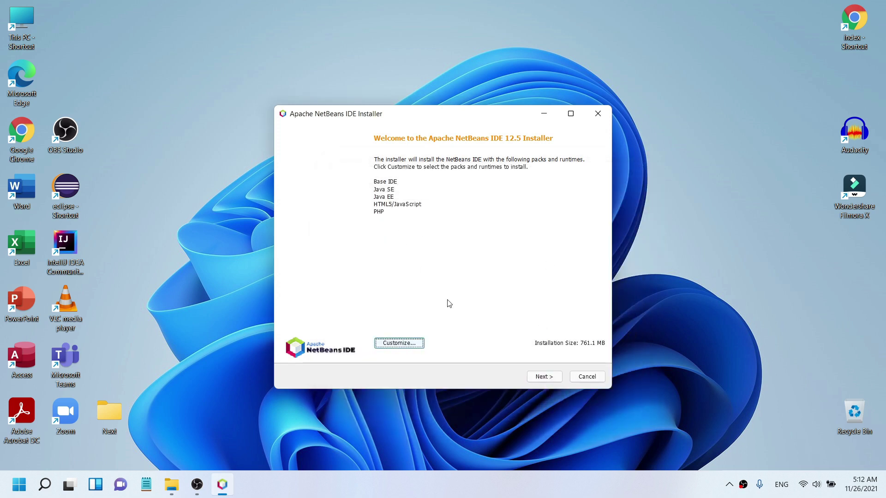
{"action": "left_click", "coordinate": [556, 378]}
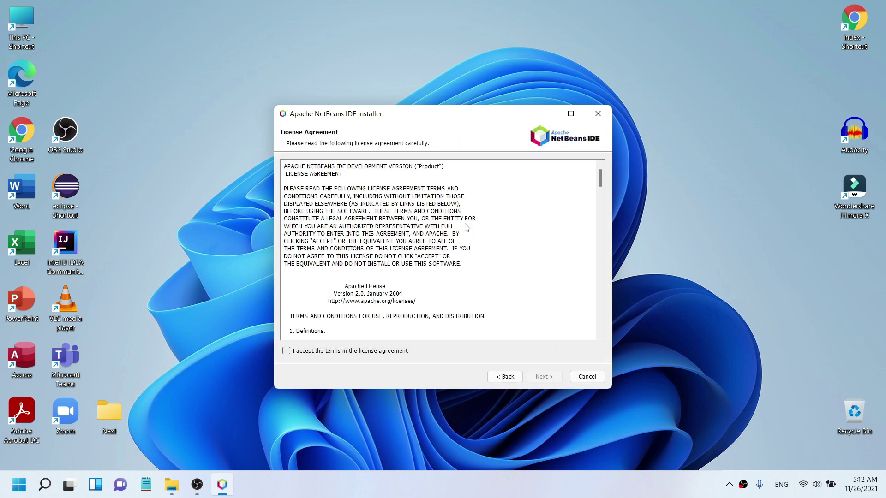
{"action": "left_click", "coordinate": [299, 352]}
{"action": "left_click", "coordinate": [545, 377]}
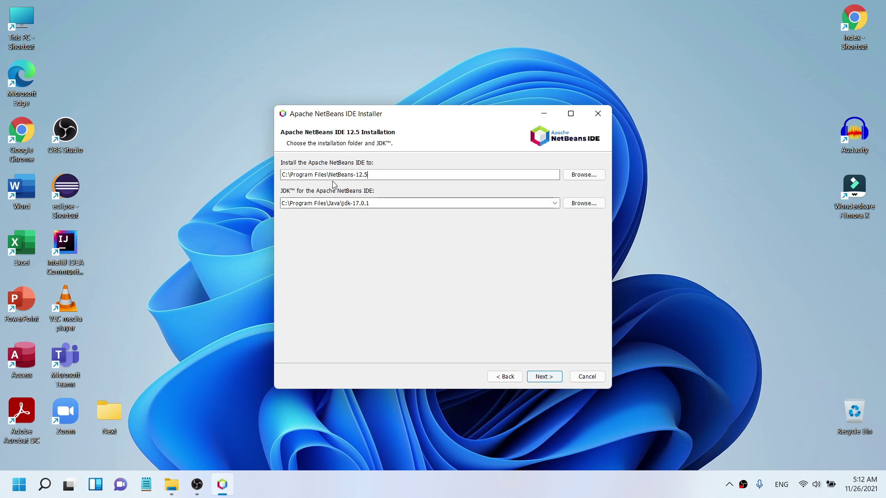
Install NetBeans to C:\Program Files\NetBeans-12.5 using jdk-17.0.1 with Check for Updates disabled, and finish the setup
{"action": "left_click", "coordinate": [383, 178]}
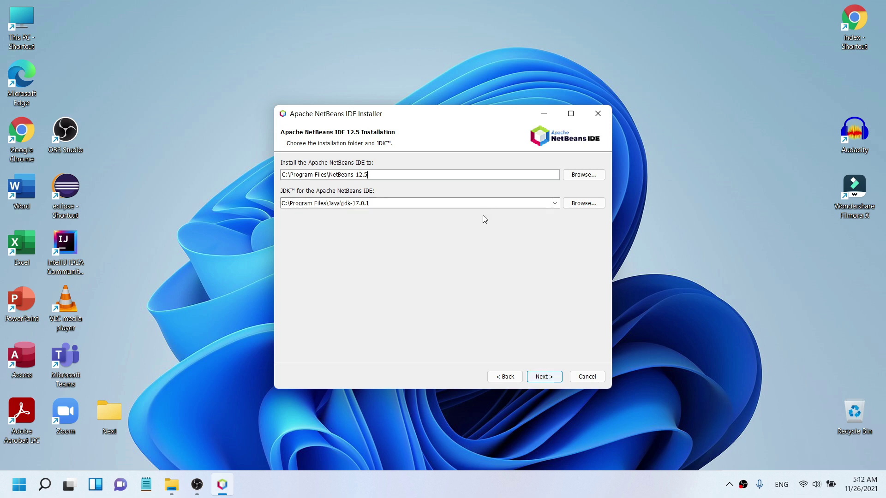
{"action": "left_click", "coordinate": [543, 377]}
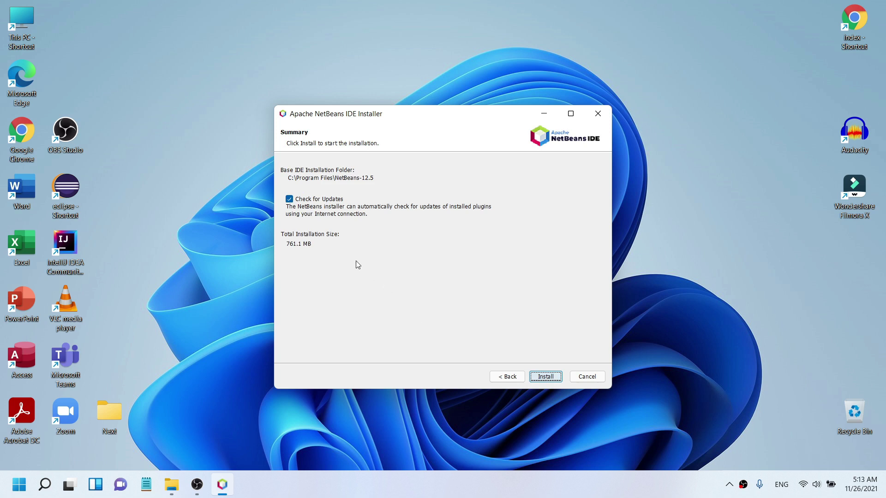
{"action": "left_click", "coordinate": [290, 199]}
{"action": "left_click", "coordinate": [289, 200]}
{"action": "left_click", "coordinate": [289, 200]}
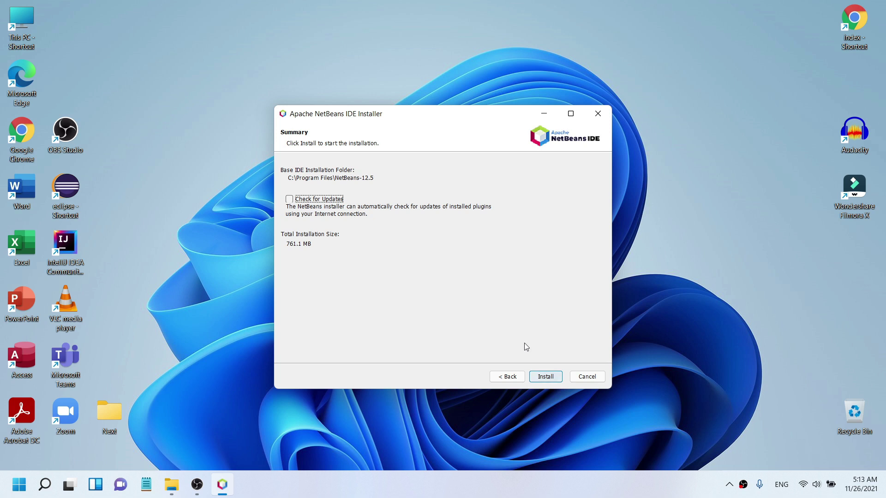
{"action": "left_click", "coordinate": [546, 377]}
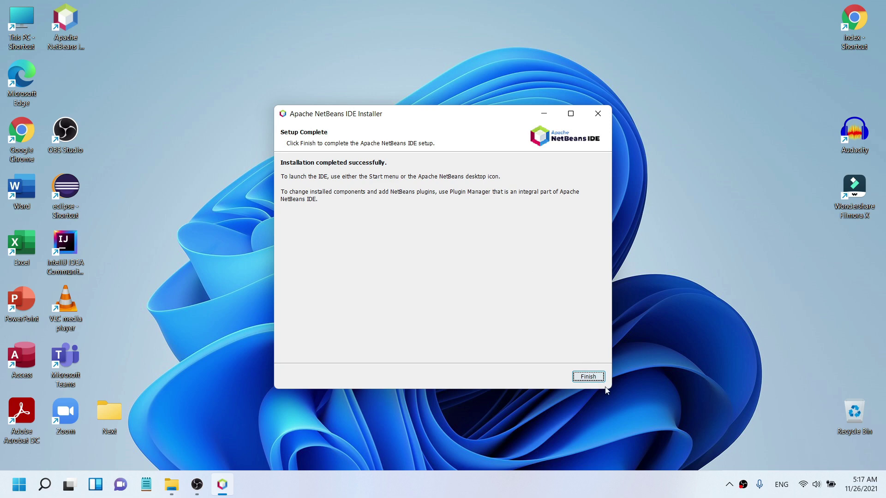
{"action": "left_click", "coordinate": [591, 377]}
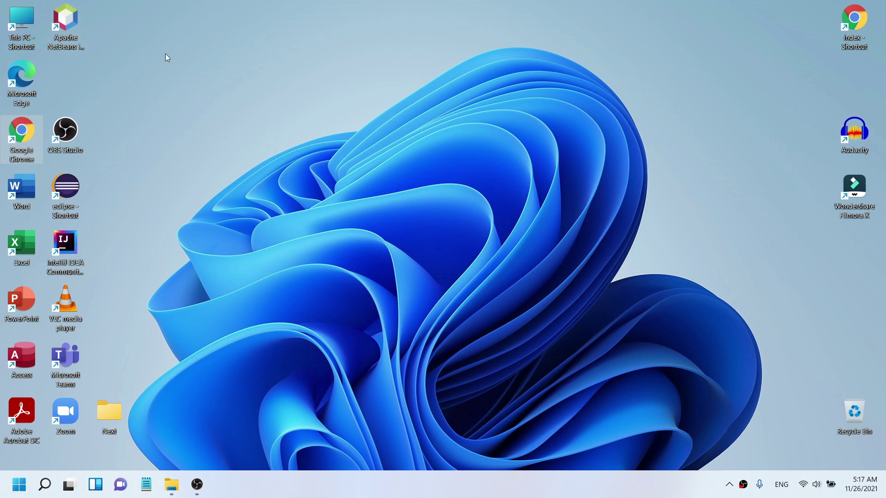
Move the Apache NetBeans IDE 12.5 desktop shortcut to the free spot beside Microsoft Edge, above OBS Studio
{"action": "left_click_drag", "start_coordinate": [62, 23], "coordinate": [100, 48]}
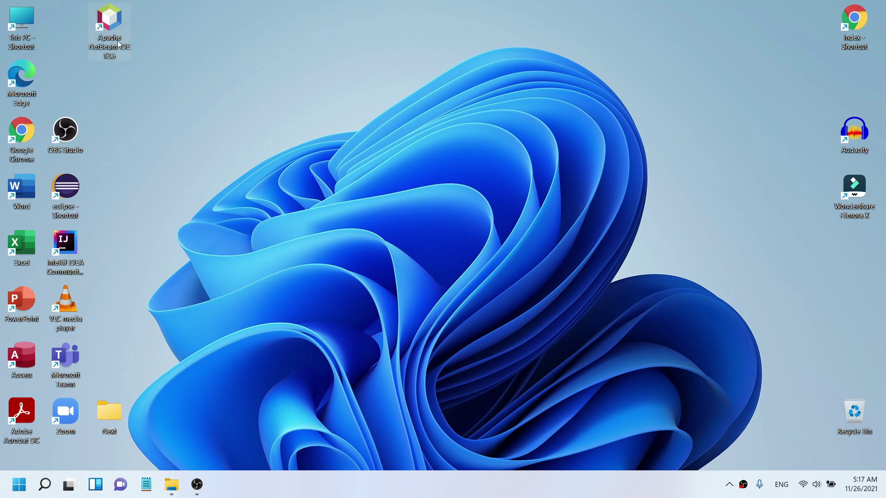
{"action": "left_click_drag", "start_coordinate": [89, 54], "coordinate": [74, 90]}
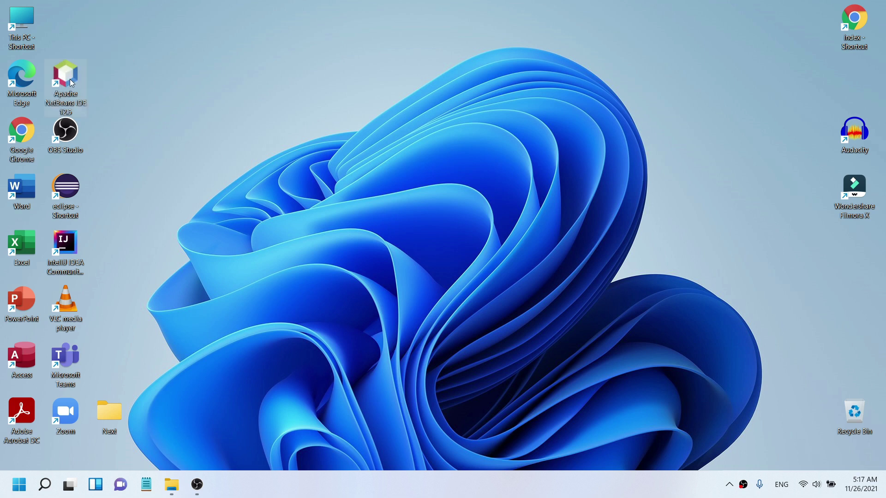
Launch Apache NetBeans IDE 12.5 from the desktop, decline importing the previous version's settings, and maximize the IDE window
{"action": "left_click", "coordinate": [181, 88]}
{"action": "double_click", "coordinate": [61, 89]}
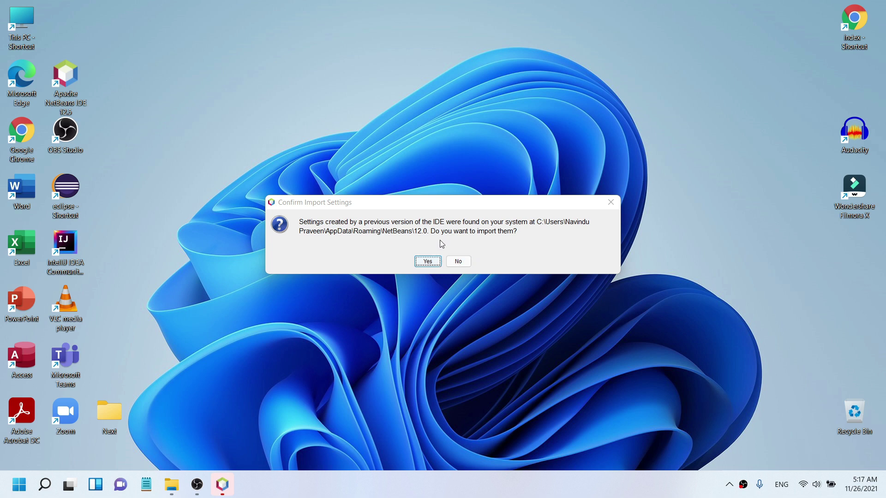
{"action": "left_click", "coordinate": [463, 261]}
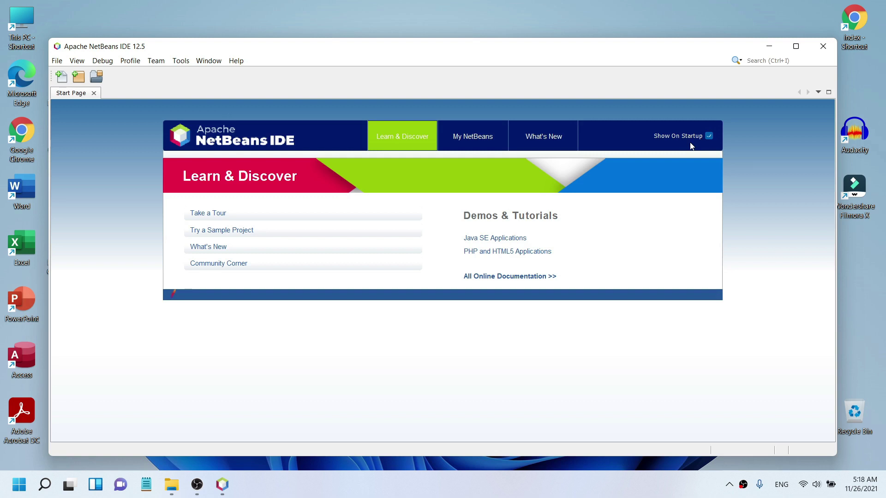
{"action": "key", "text": "super+Up"}
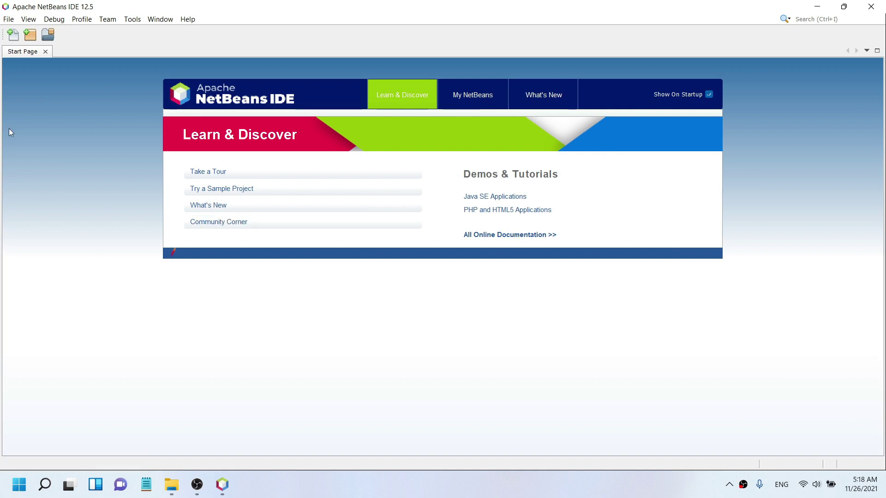
Activate Java SE support without nb-javac Impl through a new Java with Maven > Java Application project, and close the project wizard
{"action": "left_click", "coordinate": [9, 20]}
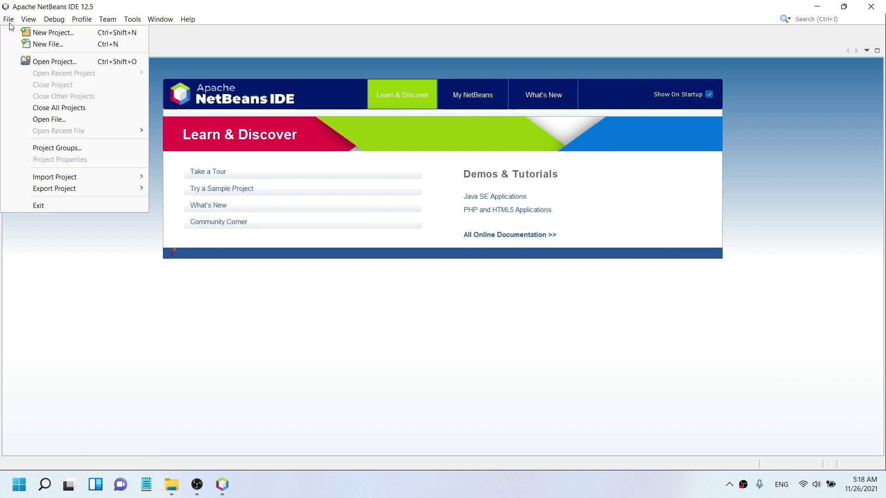
{"action": "left_click", "coordinate": [50, 35]}
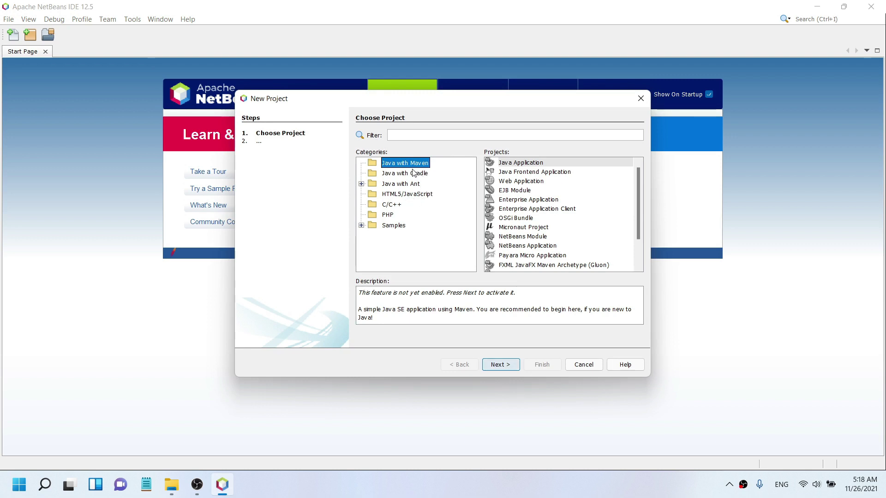
{"action": "left_click", "coordinate": [517, 163]}
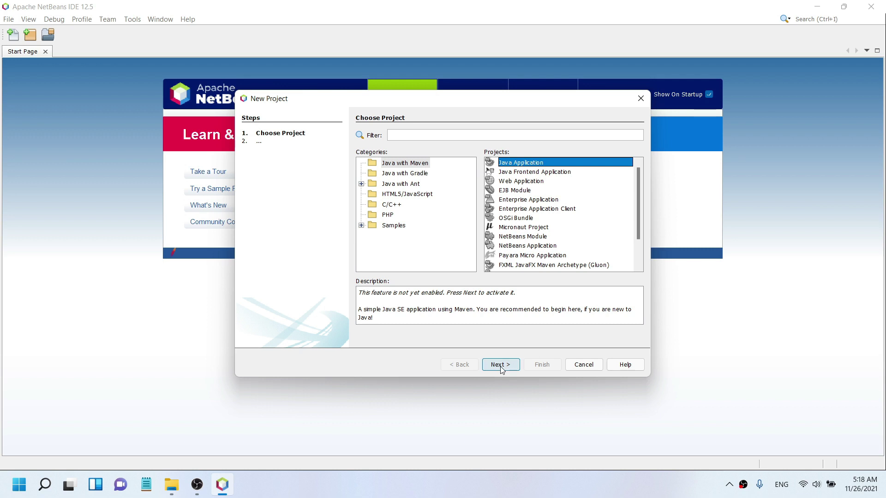
{"action": "left_click", "coordinate": [391, 163]}
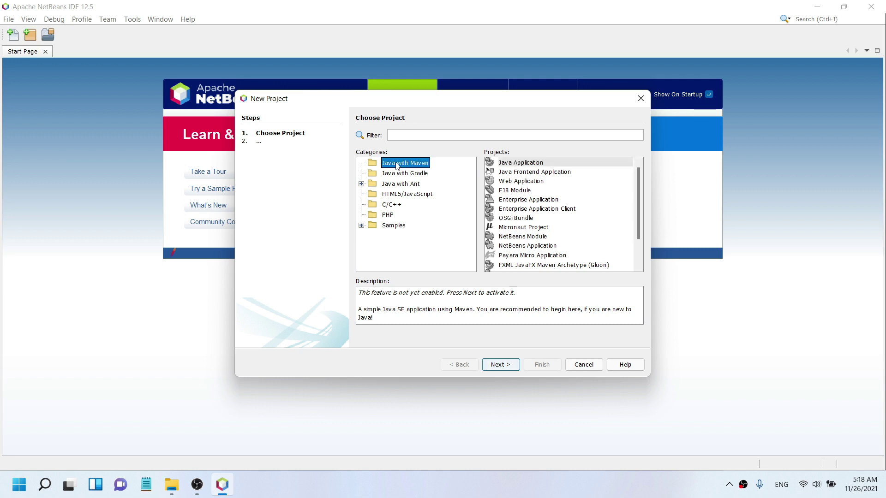
{"action": "left_click", "coordinate": [539, 163]}
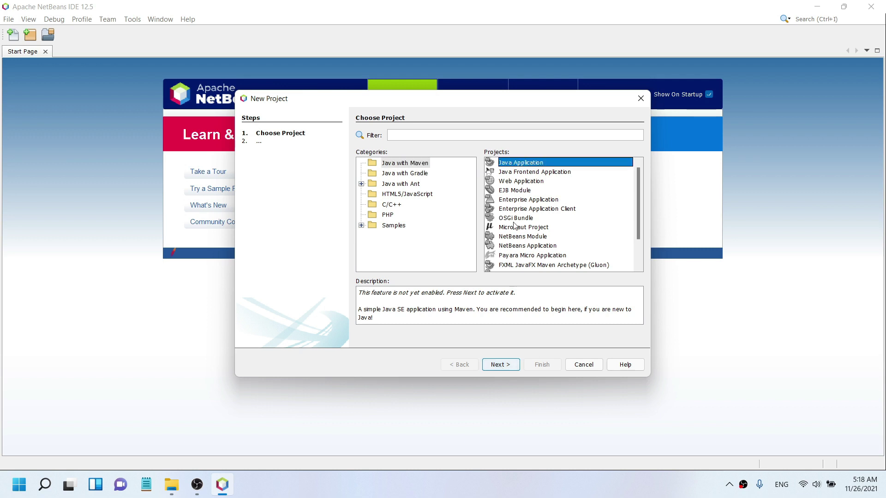
{"action": "left_click", "coordinate": [499, 363]}
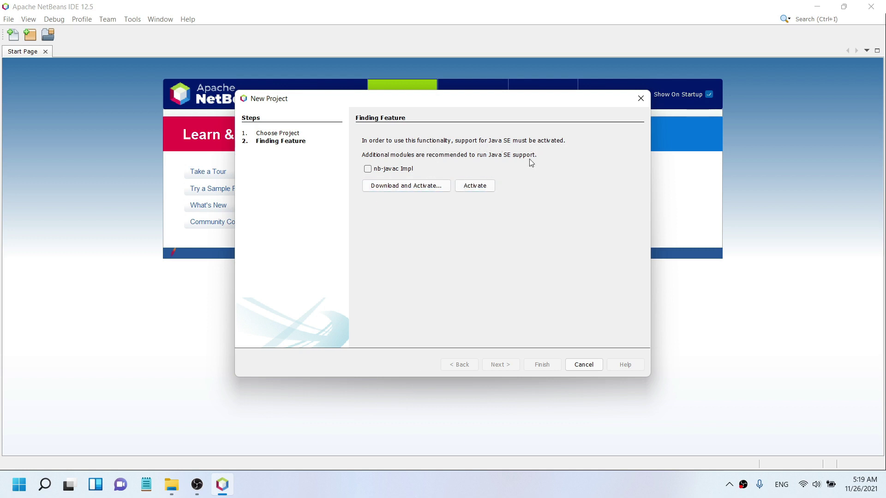
{"action": "left_click", "coordinate": [474, 186]}
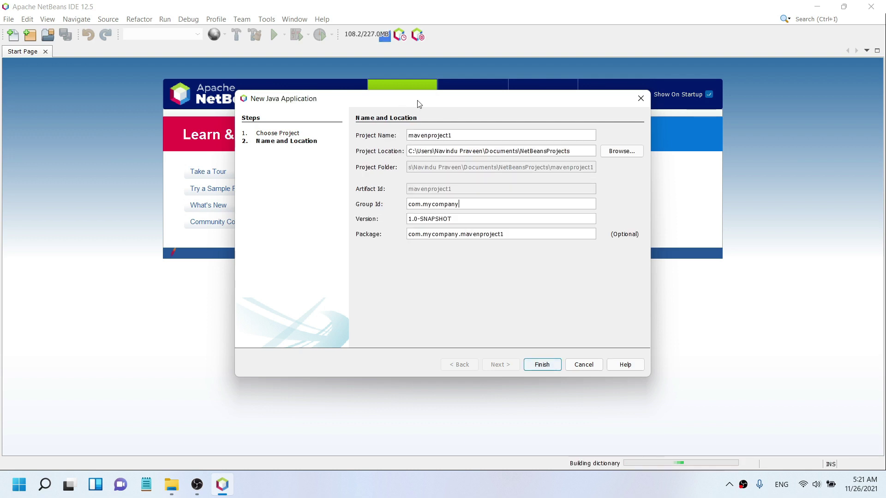
{"action": "left_click", "coordinate": [647, 102]}
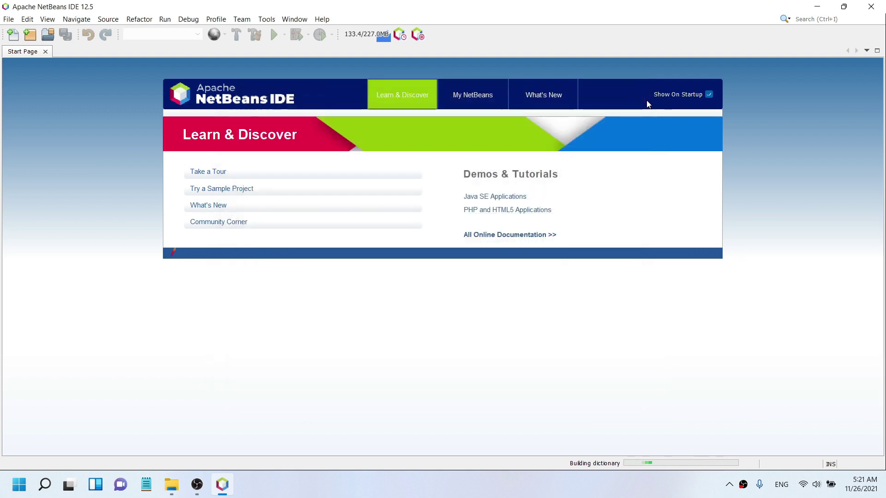
Start a new Java with Maven project of type Java Application and name it HelloApp
{"action": "left_click", "coordinate": [8, 19]}
{"action": "mouse_move", "coordinate": [27, 19]}
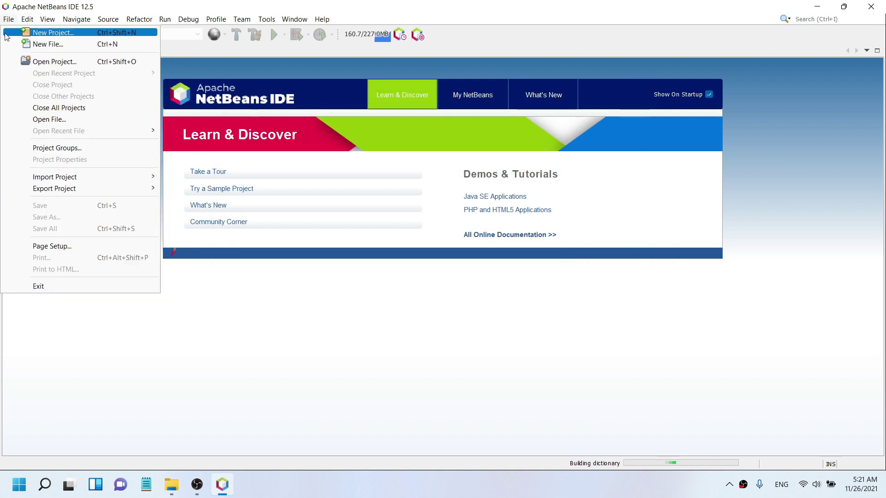
{"action": "left_click", "coordinate": [13, 32]}
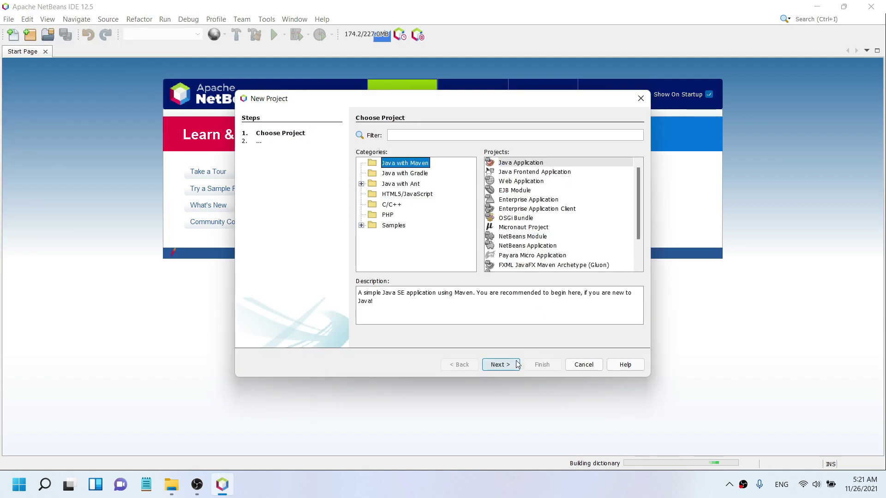
{"action": "left_click", "coordinate": [500, 364]}
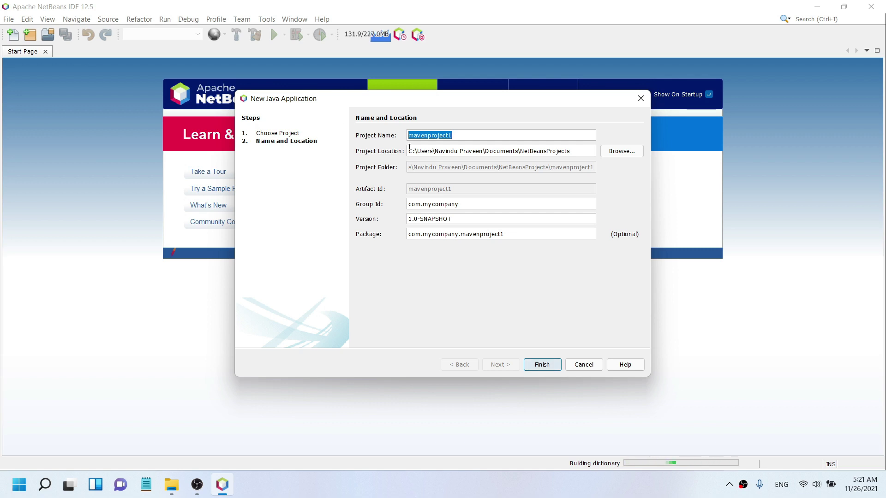
{"action": "type", "text": "Hello"}
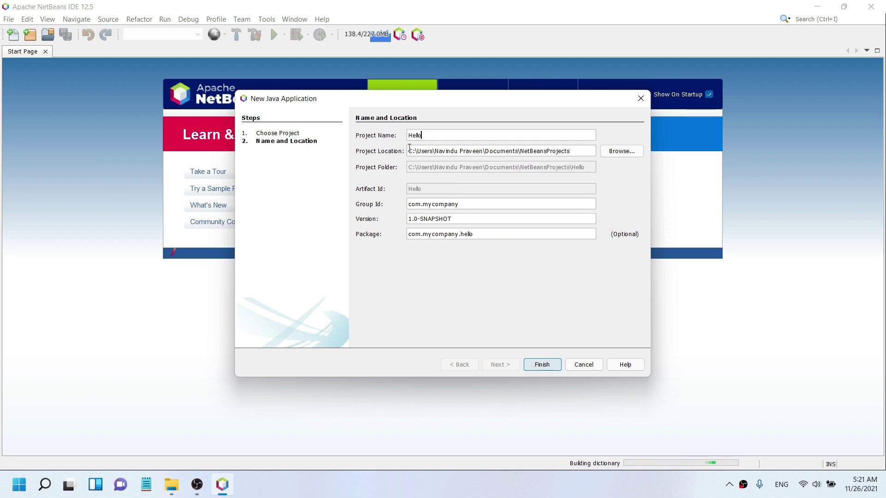
{"action": "type", "text": "App"}
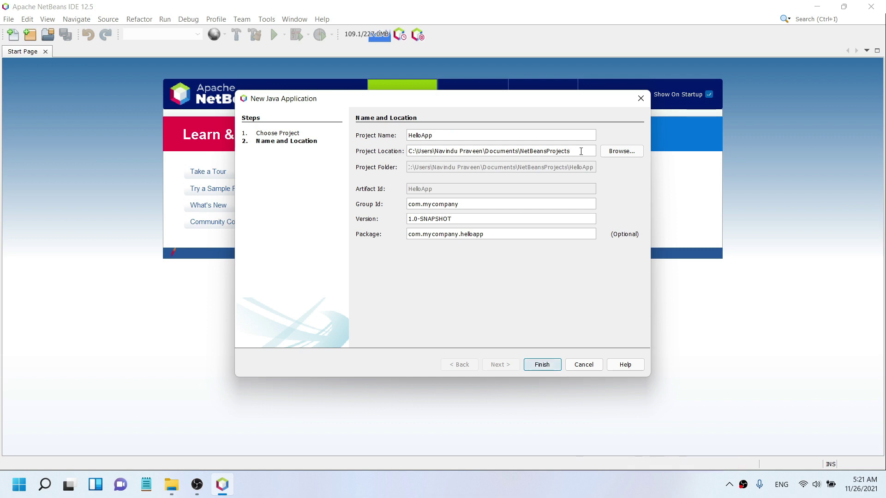
Create a neatBeans folder on the Desktop as the project location and finish creating the project
{"action": "left_click", "coordinate": [630, 154]}
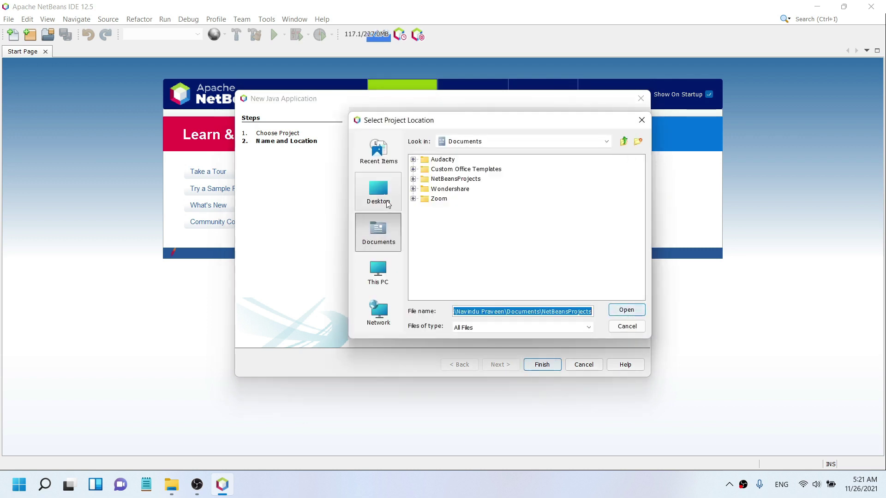
{"action": "left_click", "coordinate": [377, 288]}
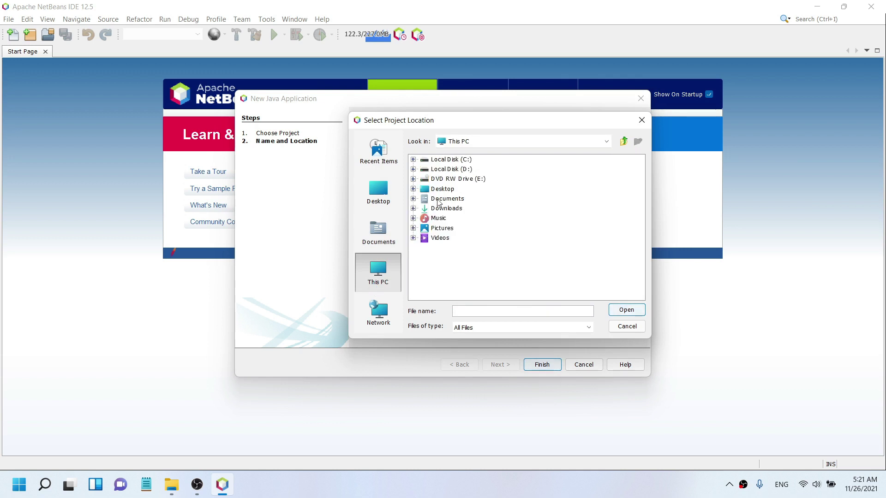
{"action": "left_click", "coordinate": [440, 192]}
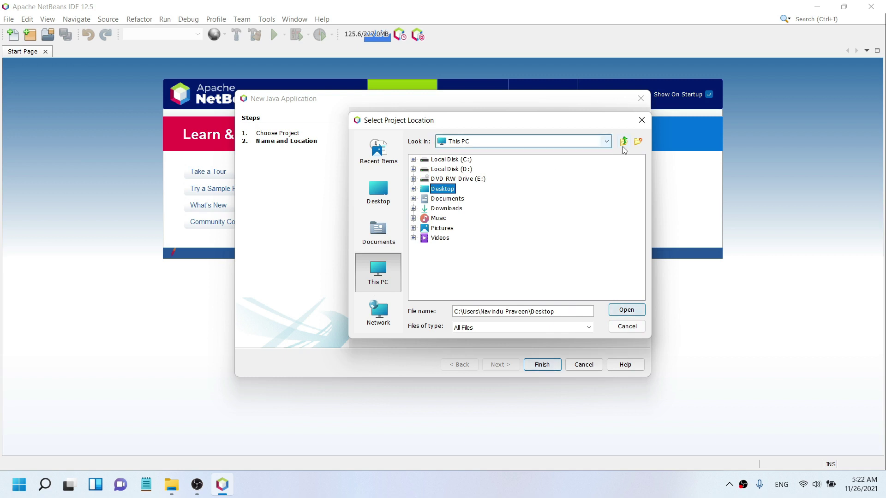
{"action": "left_click", "coordinate": [638, 143]}
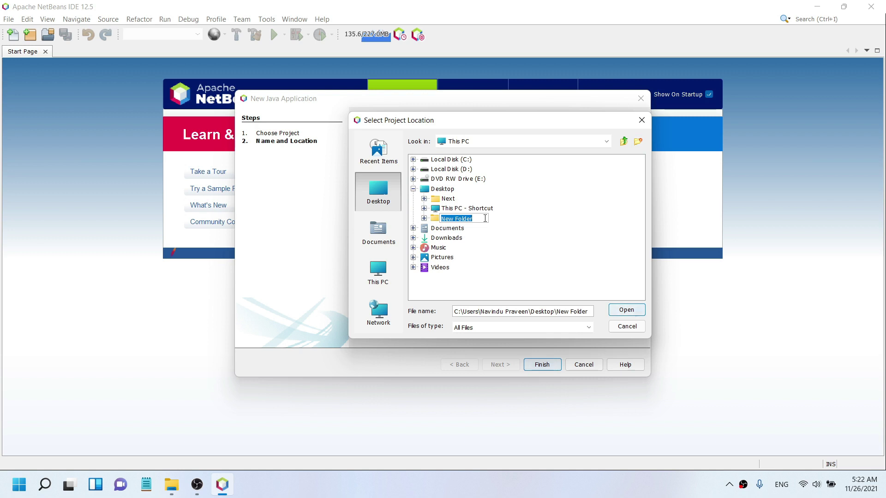
{"action": "type", "text": "neatbea"}
{"action": "key", "text": "BackSpace"}
{"action": "type", "text": "Beans"}
{"action": "key", "text": "Return"}
{"action": "left_click", "coordinate": [470, 220]}
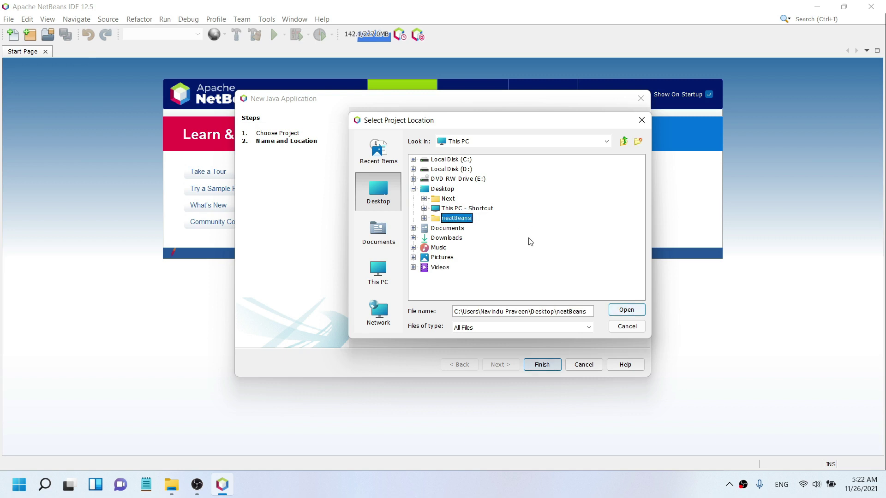
{"action": "left_click", "coordinate": [625, 309]}
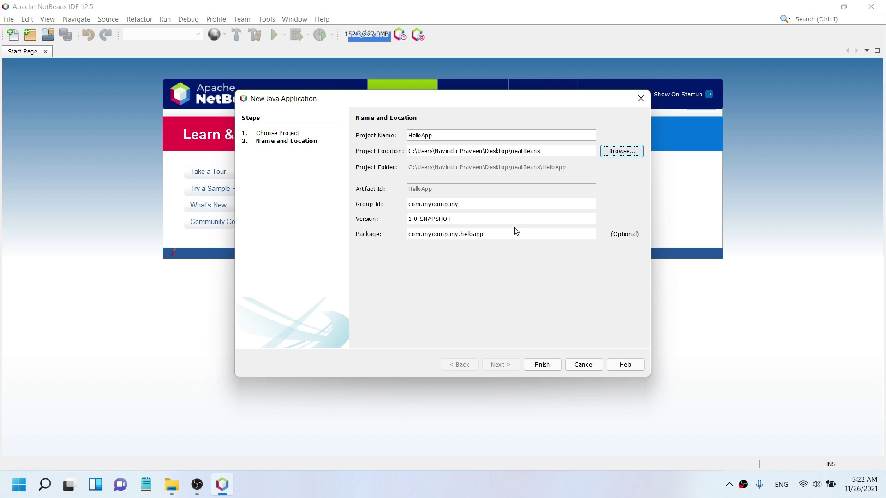
{"action": "left_click", "coordinate": [545, 364]}
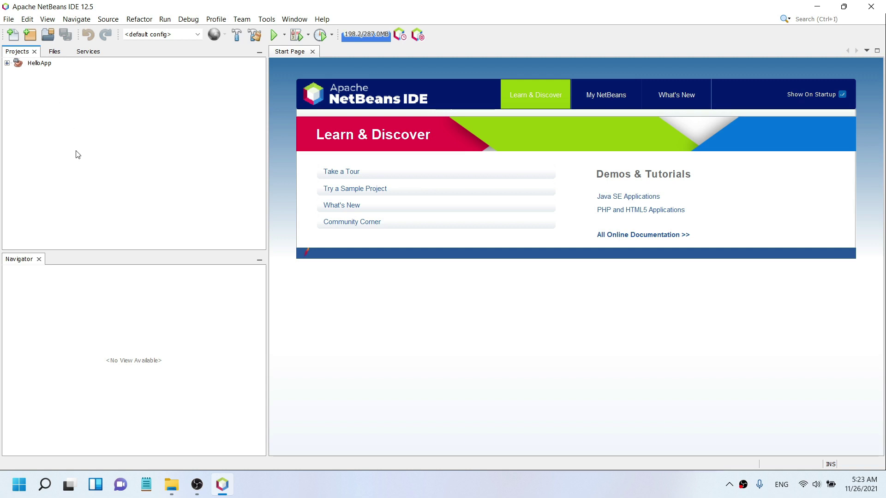
Add a new Java class named MyApp to the com.mycompany.helloapp package under HelloApp's Source Packages
{"action": "left_click", "coordinate": [6, 64]}
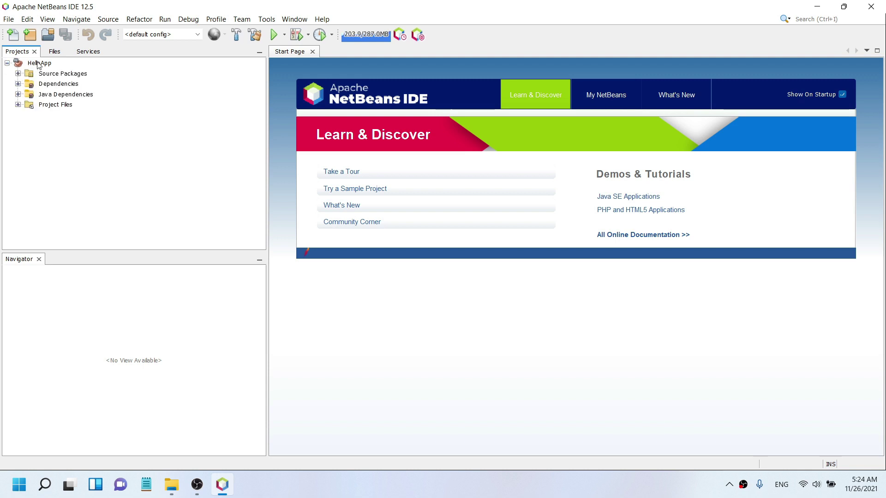
{"action": "mouse_move", "coordinate": [38, 65]}
{"action": "left_click", "coordinate": [17, 74]}
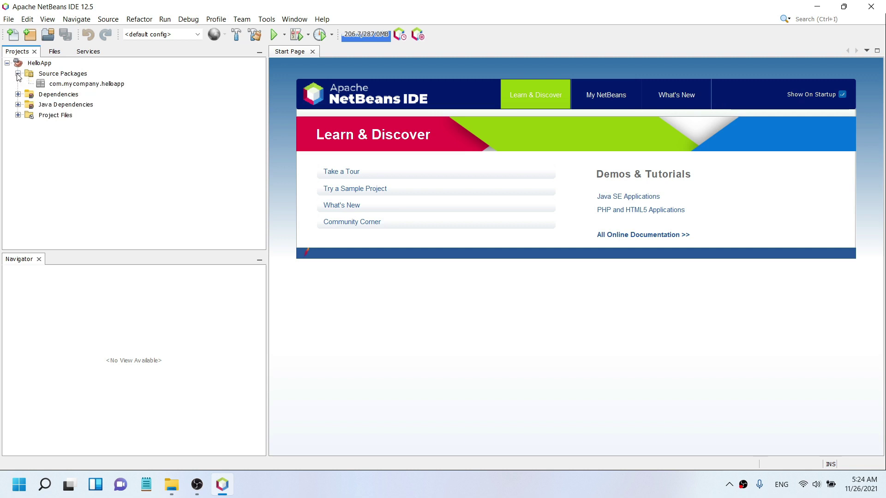
{"action": "left_click", "coordinate": [96, 86]}
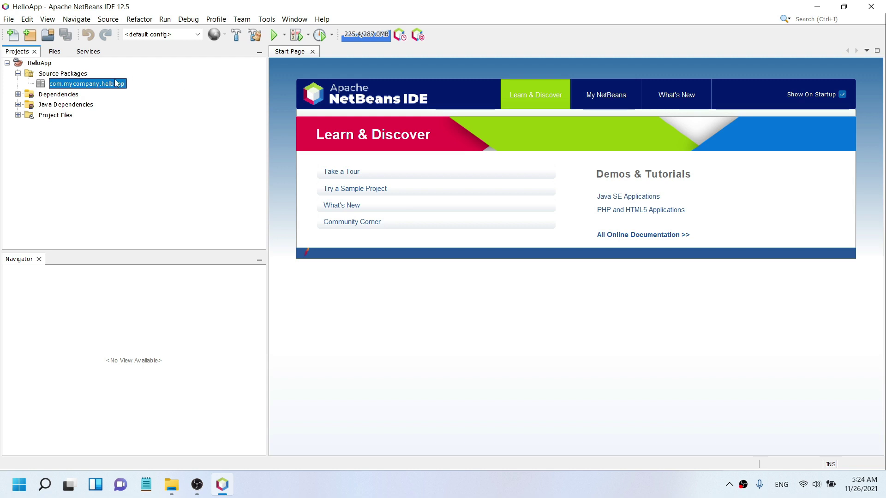
{"action": "right_click", "coordinate": [115, 85]}
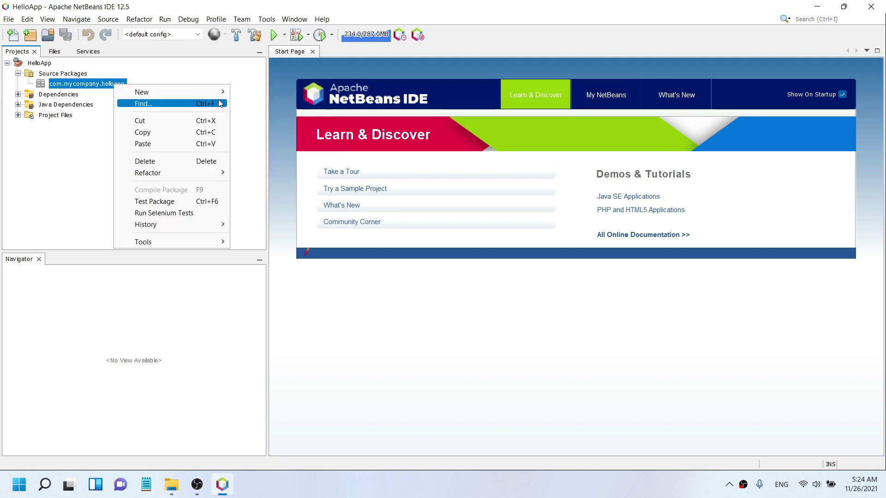
{"action": "mouse_move", "coordinate": [220, 94]}
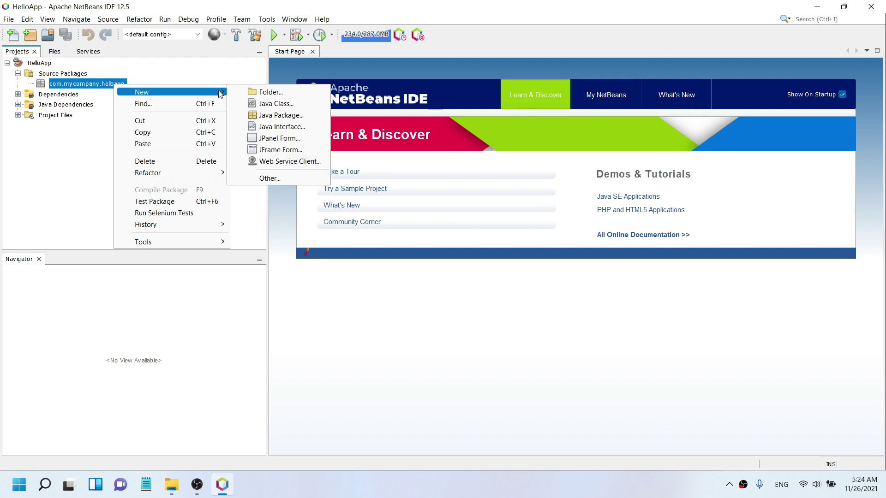
{"action": "left_click", "coordinate": [269, 104]}
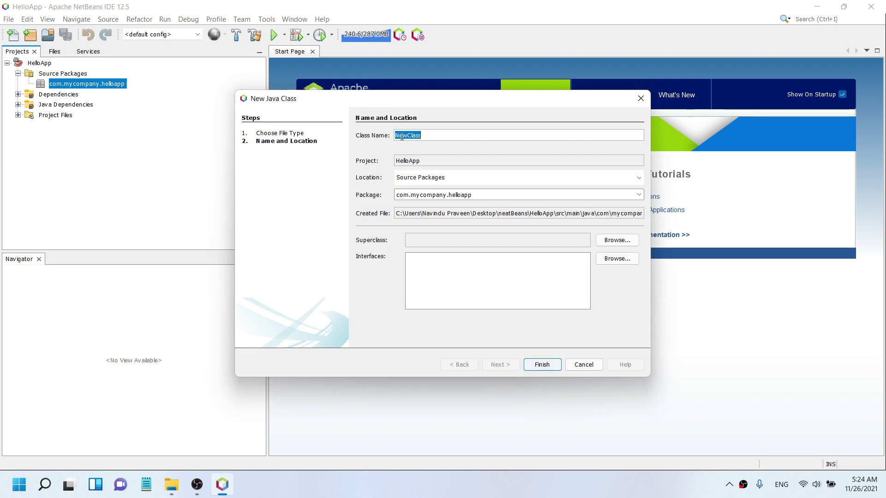
{"action": "type", "text": "MyA"}
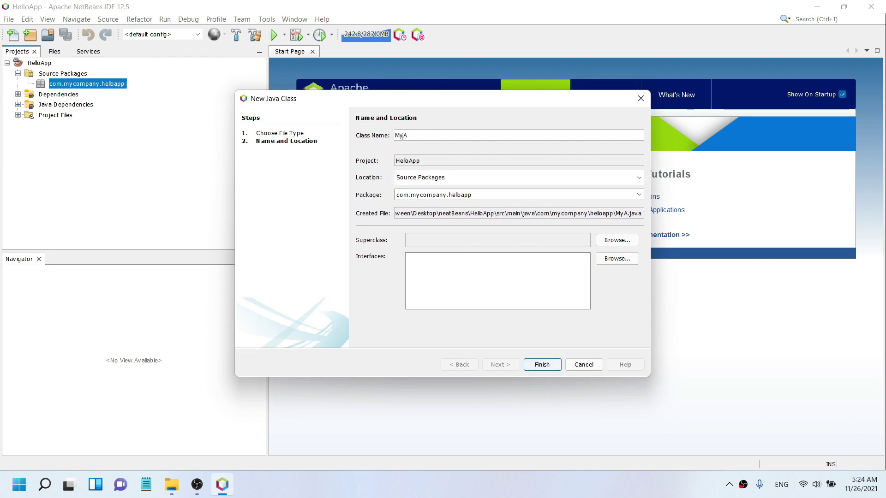
{"action": "type", "text": "pp"}
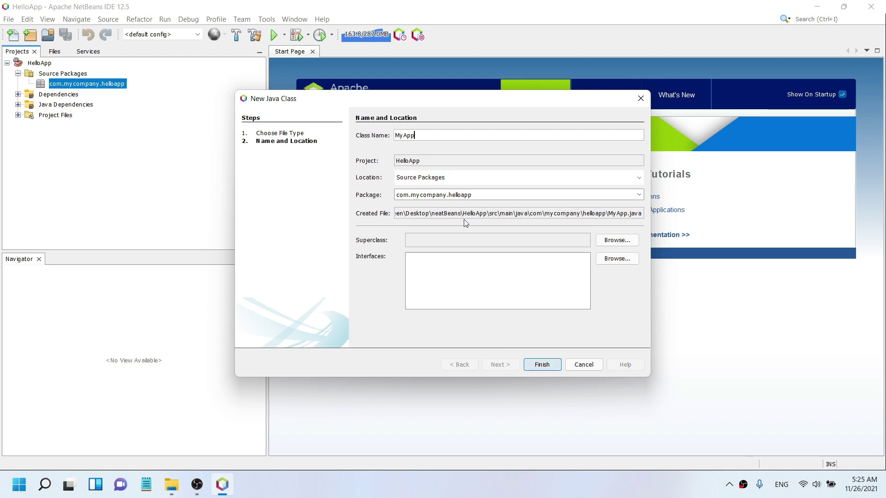
{"action": "left_click", "coordinate": [542, 365]}
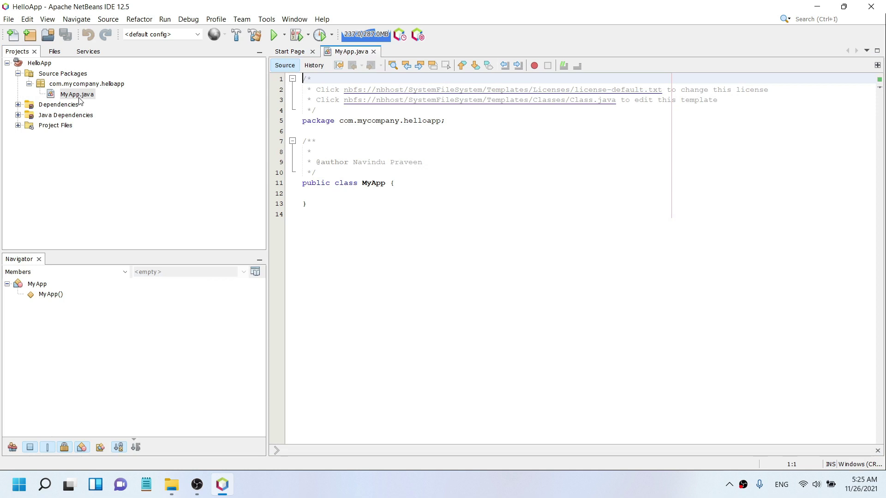
Collapse the license comment and the author comment blocks in MyApp.java
{"action": "left_click", "coordinate": [328, 110]}
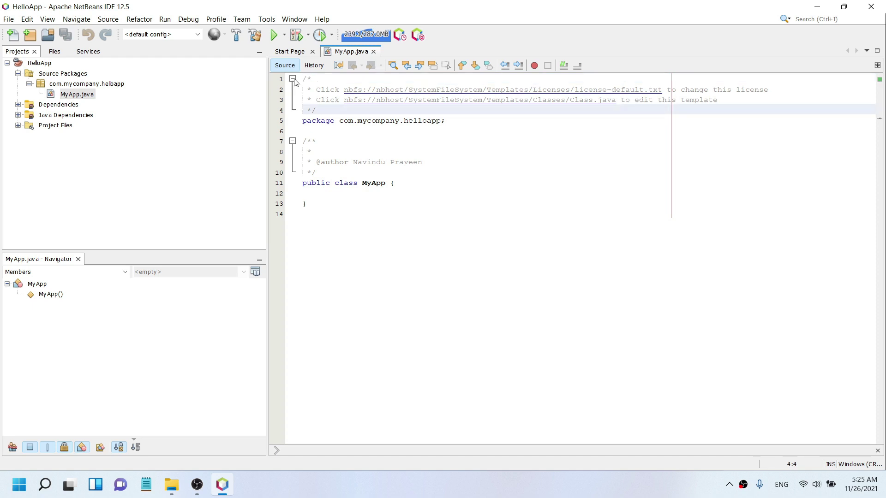
{"action": "left_click", "coordinate": [292, 79]}
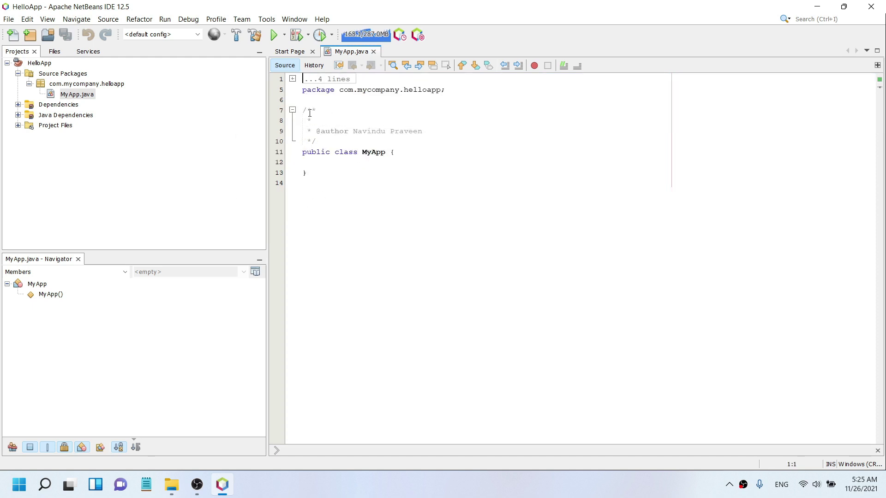
{"action": "left_click", "coordinate": [292, 110]}
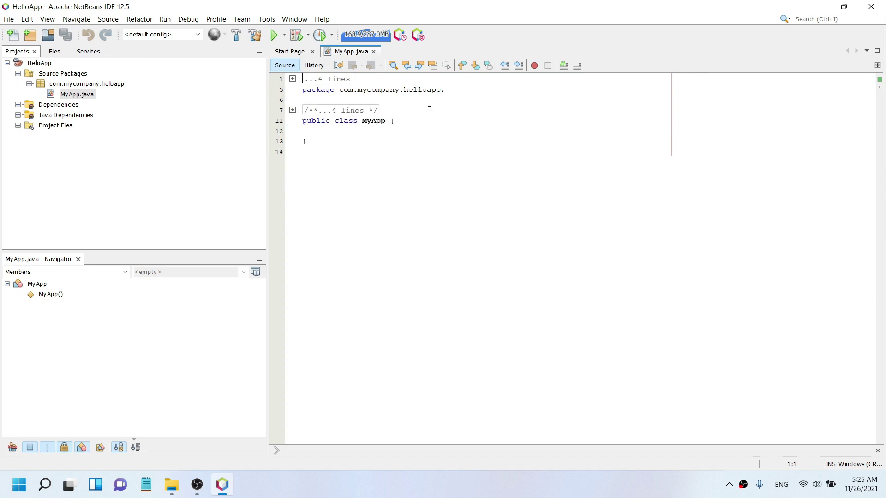
Delete the two collapsed comment blocks from MyApp.java, keeping the com.mycompany.helloapp package declaration by restoring it above the class
{"action": "left_click", "coordinate": [364, 109], "text": "shift"}
{"action": "key", "text": "Delete"}
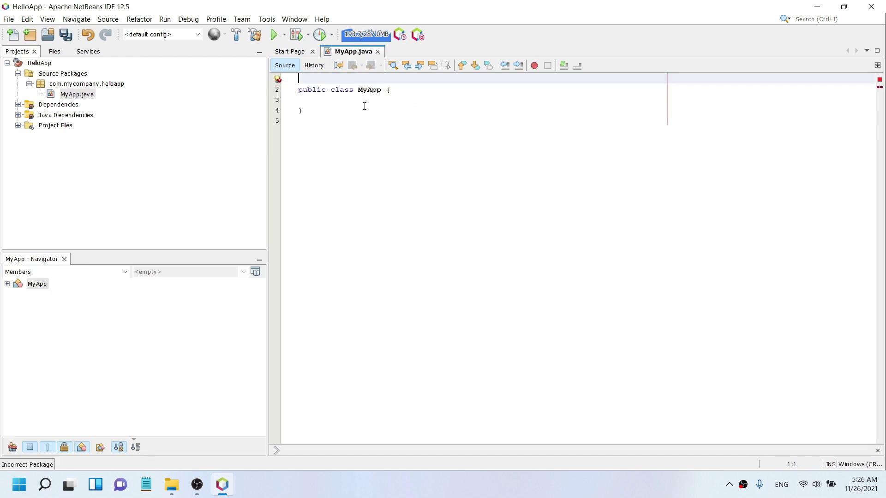
{"action": "key", "text": "alt+Return"}
{"action": "key", "text": "Return"}
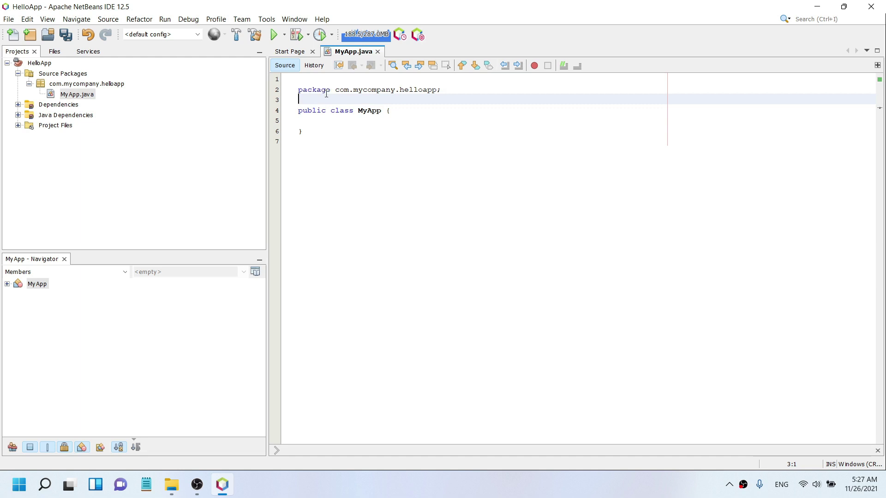
Remove the empty line above the package declaration in MyApp.java
{"action": "left_click", "coordinate": [307, 83]}
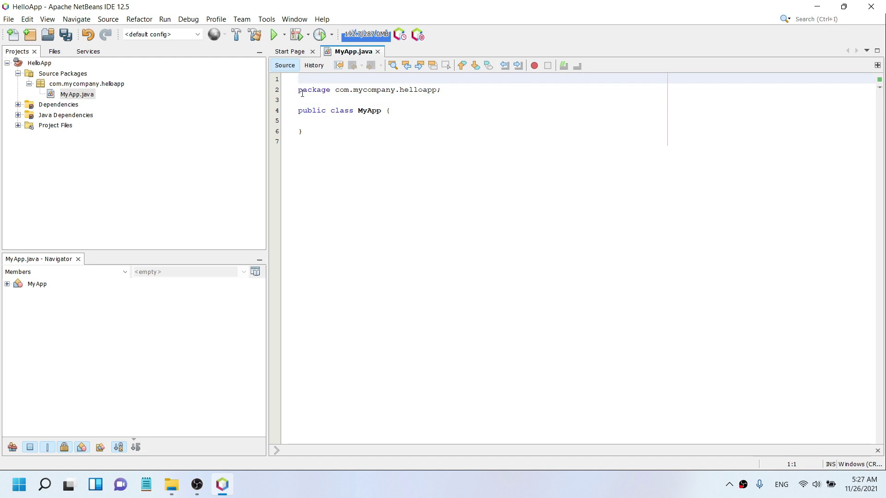
{"action": "left_click", "coordinate": [303, 93]}
{"action": "key", "text": "BackSpace"}
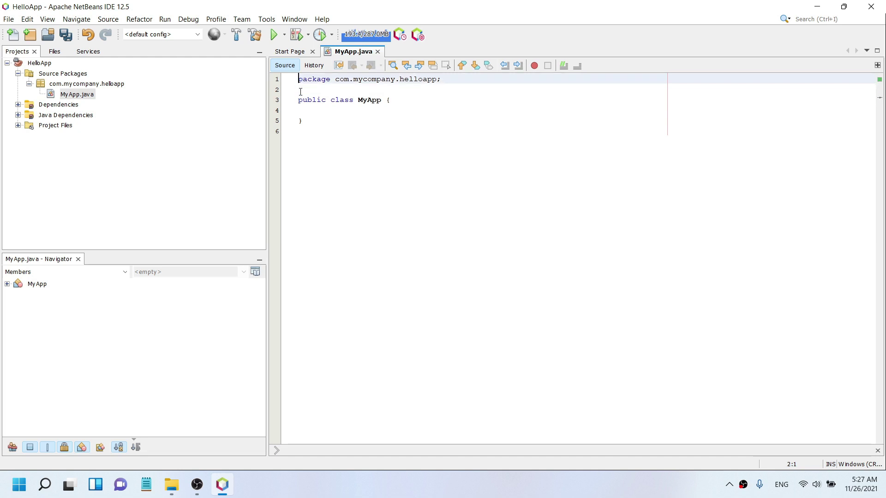
{"action": "left_click", "coordinate": [300, 90]}
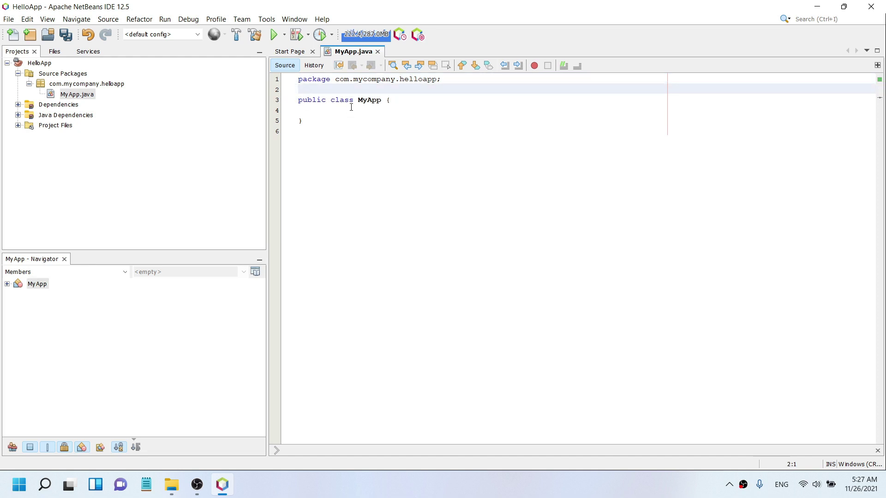
Add a public static void main(String[] args) method inside the MyApp class using the psvm code template
{"action": "left_click", "coordinate": [390, 101]}
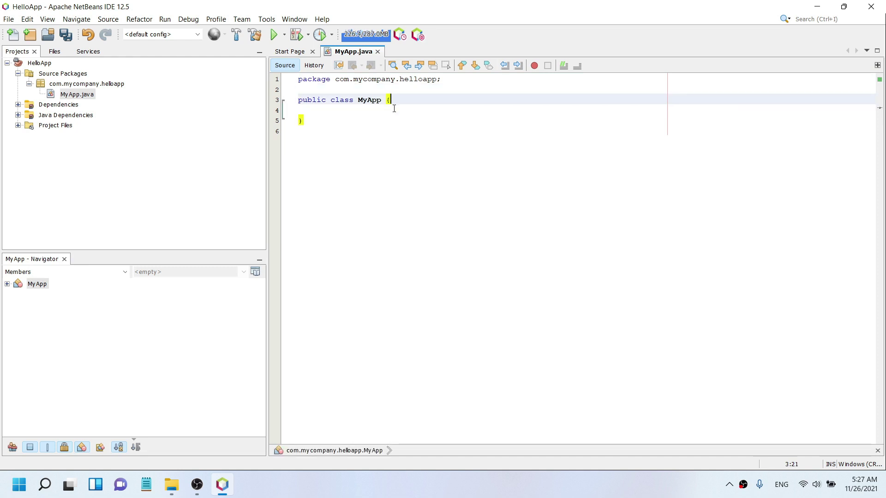
{"action": "key", "text": "Return"}
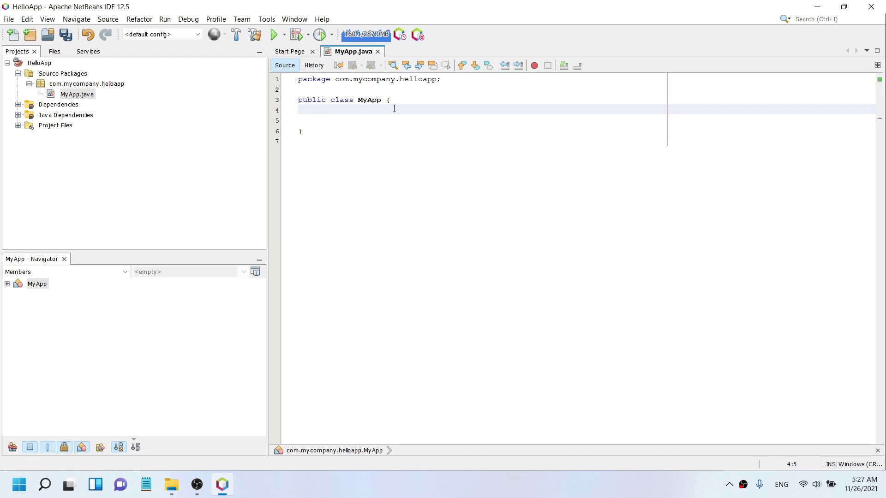
{"action": "type", "text": "psvm"}
{"action": "key", "text": "Tab"}
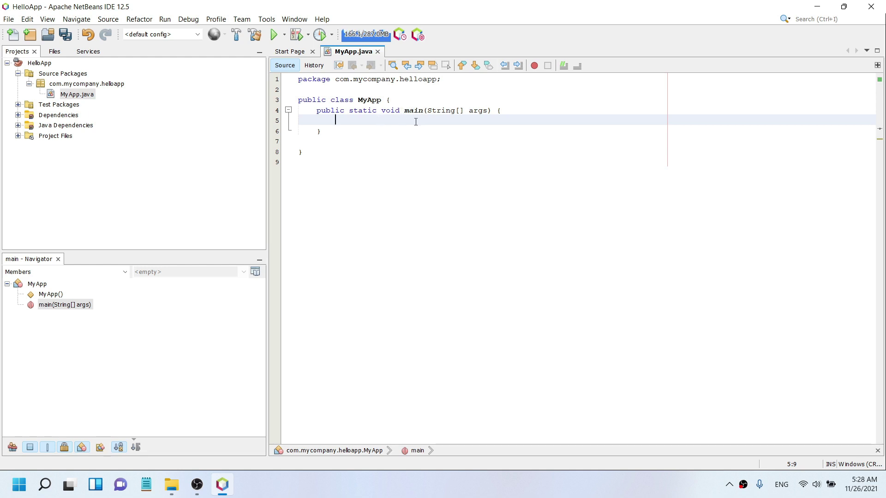
Add a System.out.println statement with a string literal argument inside the main method
{"action": "type", "text": "Sys"}
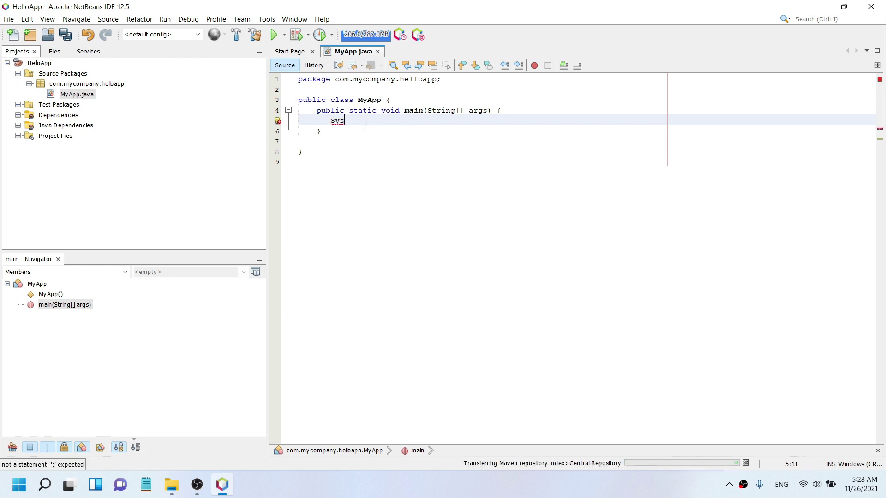
{"action": "type", "text": "tem"}
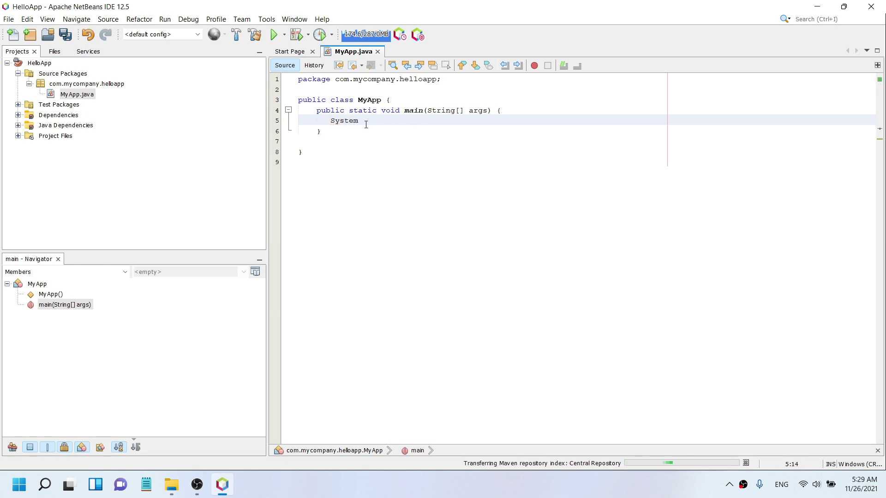
{"action": "type", "text": ".out"}
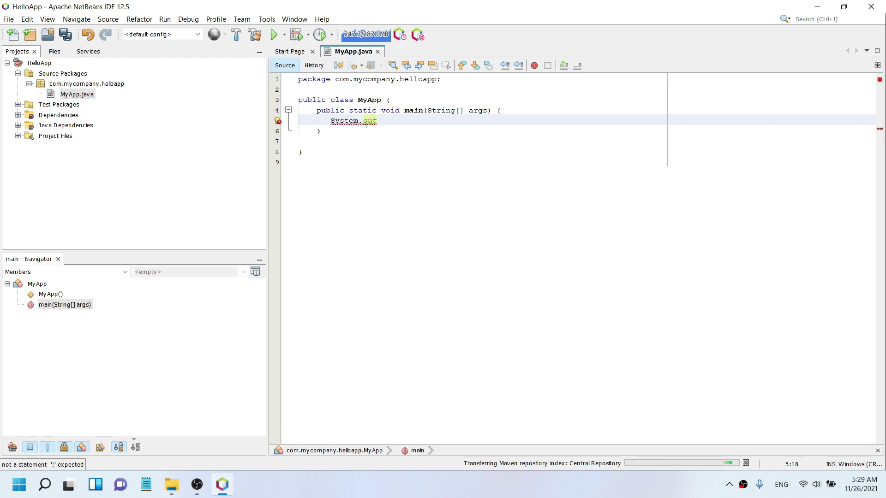
{"action": "type", "text": ".prin"}
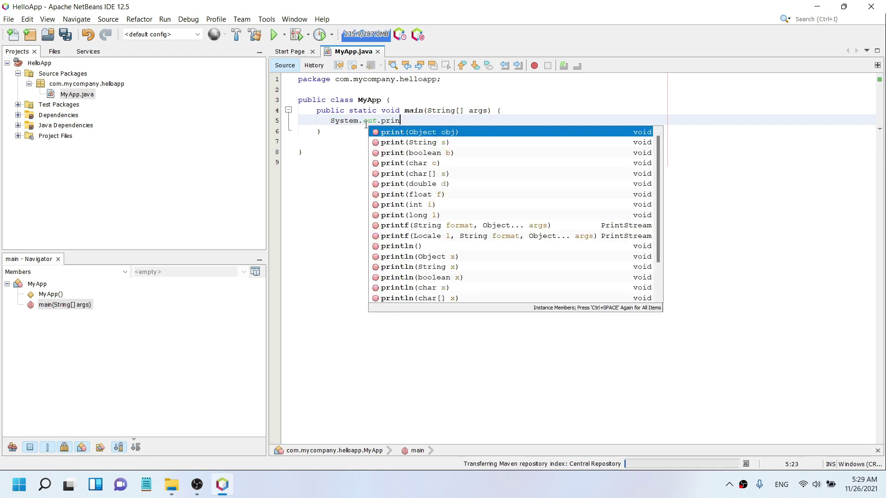
{"action": "type", "text": "tln"}
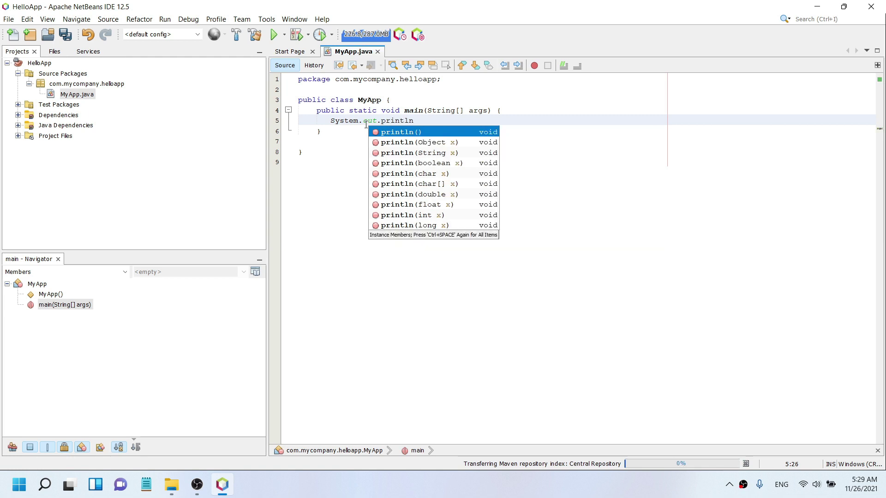
{"action": "key", "text": "Return"}
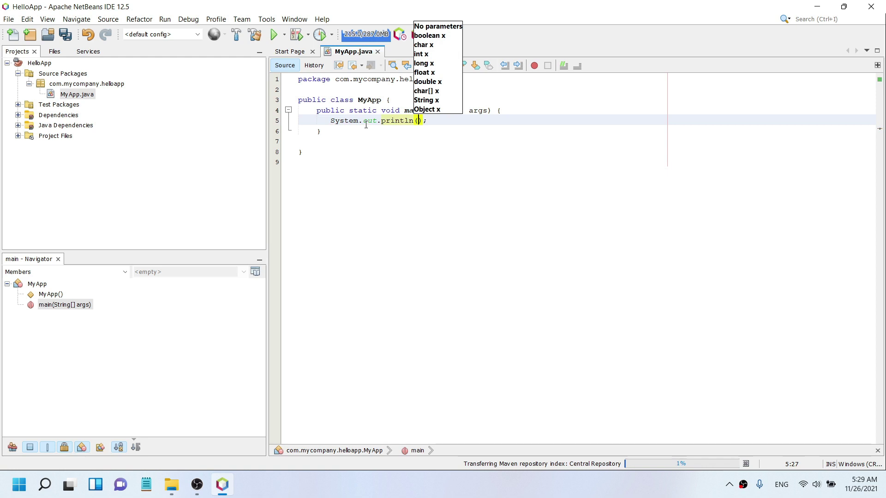
{"action": "type", "text": "\""}
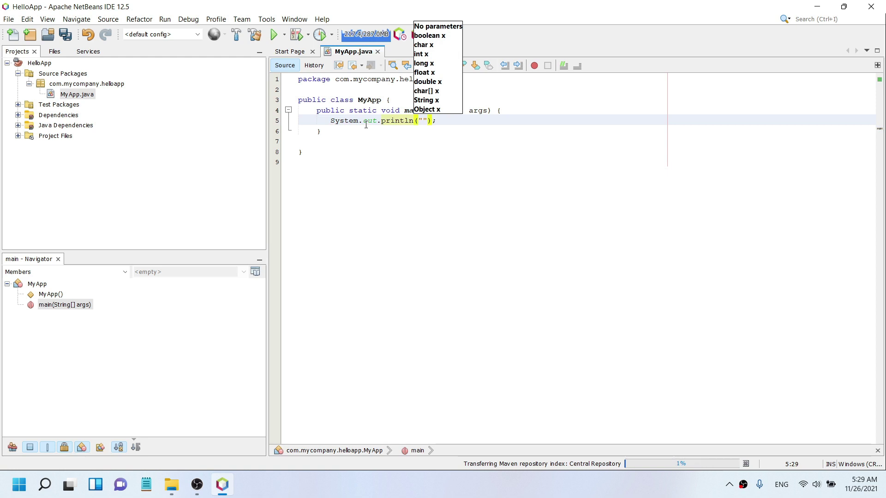